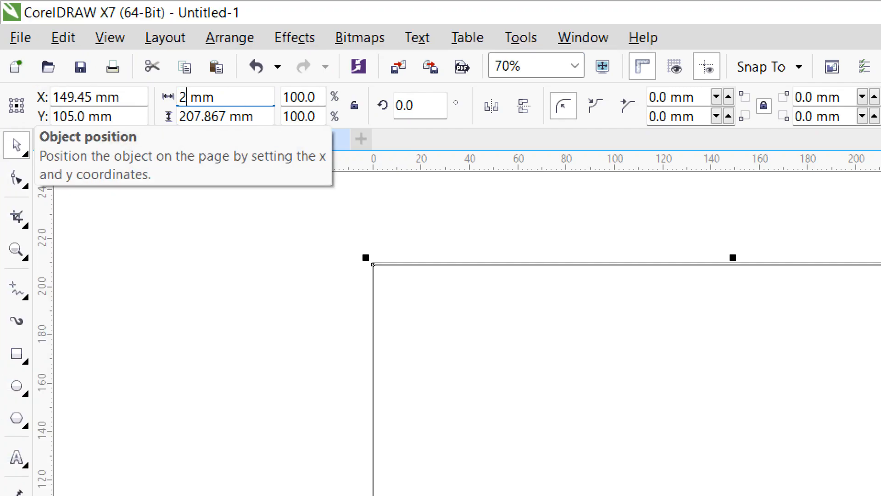
- Resize the rectangle to match the landscape A4 page, 297 mm wide and 210 mm high
text(97)
key(Tab)
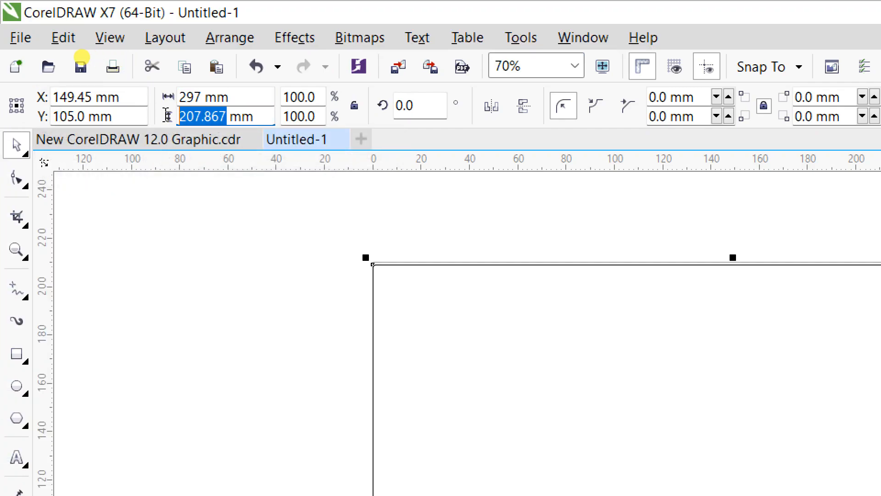
text(2)
key(Return)
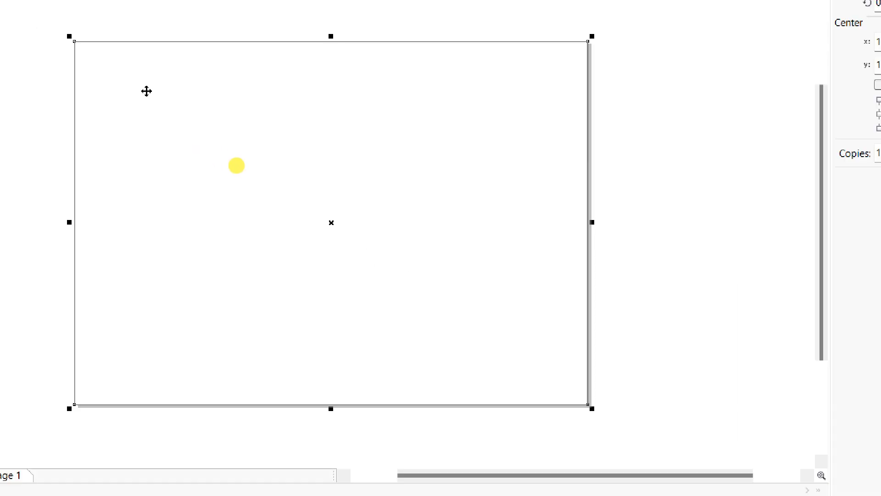
- Go to the desktop and copy the "Untitled-2 copy" image file of the jumping student
click(156, 246)
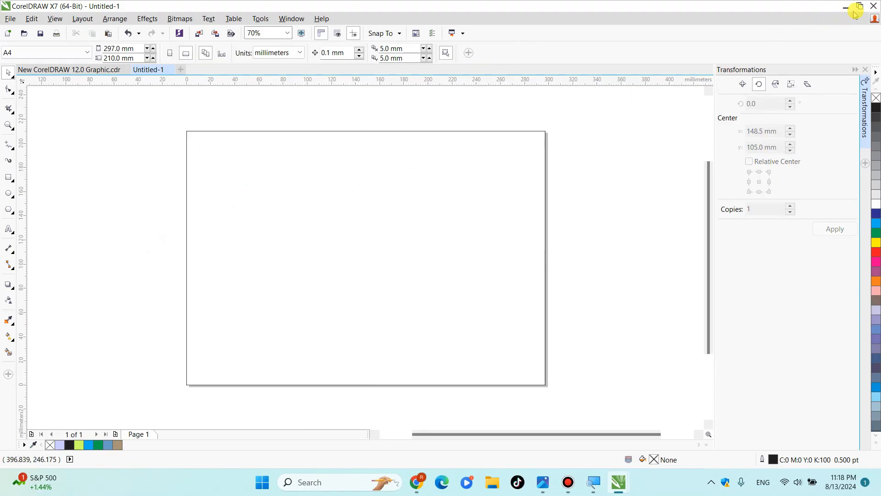
click(857, 7)
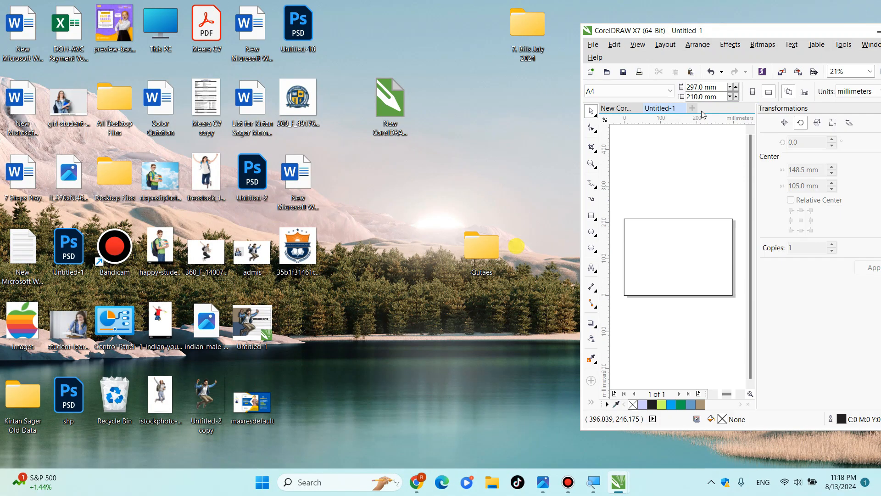
right_click(212, 406)
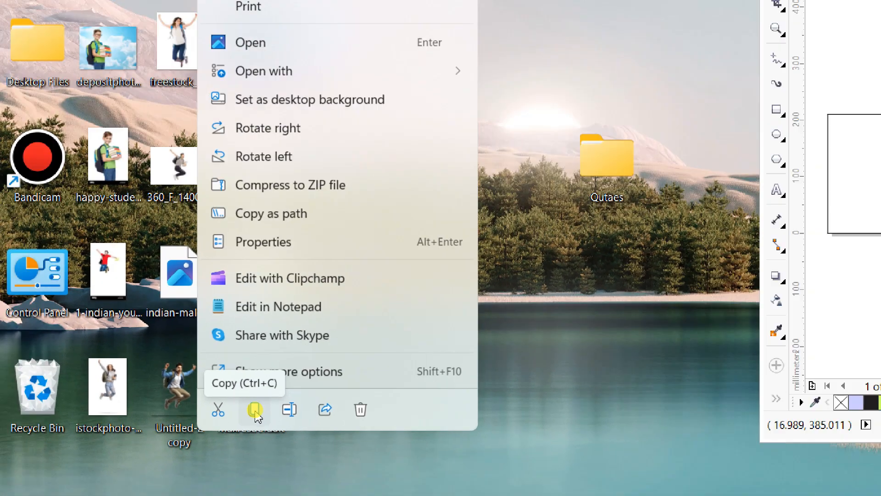
click(255, 409)
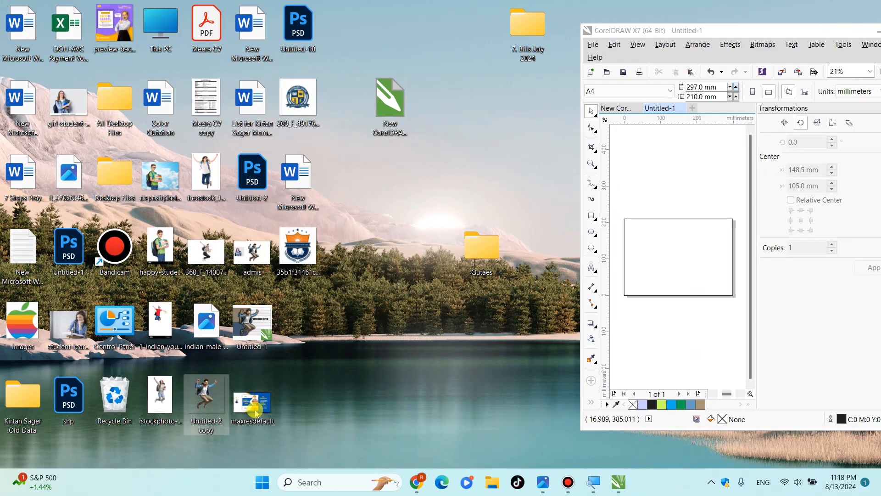
- Paste the copied image into the CorelDRAW document and move it to the upper left part of the page
double_click(770, 31)
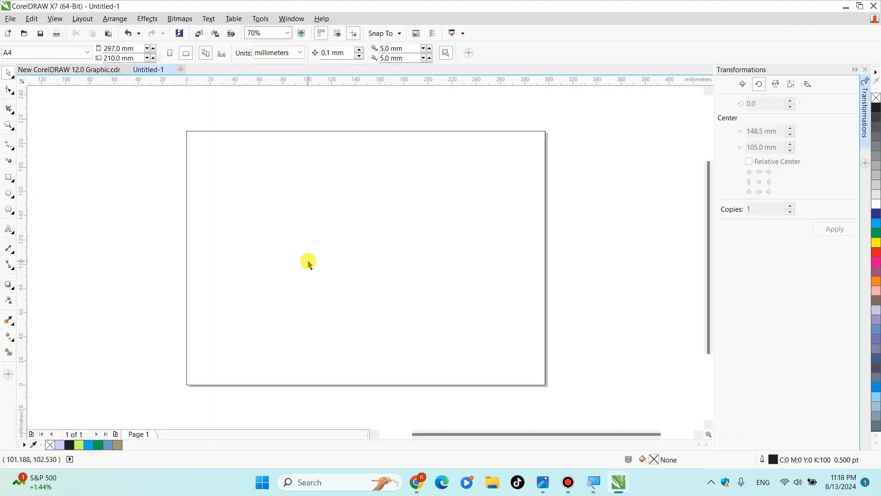
right_click(130, 221)
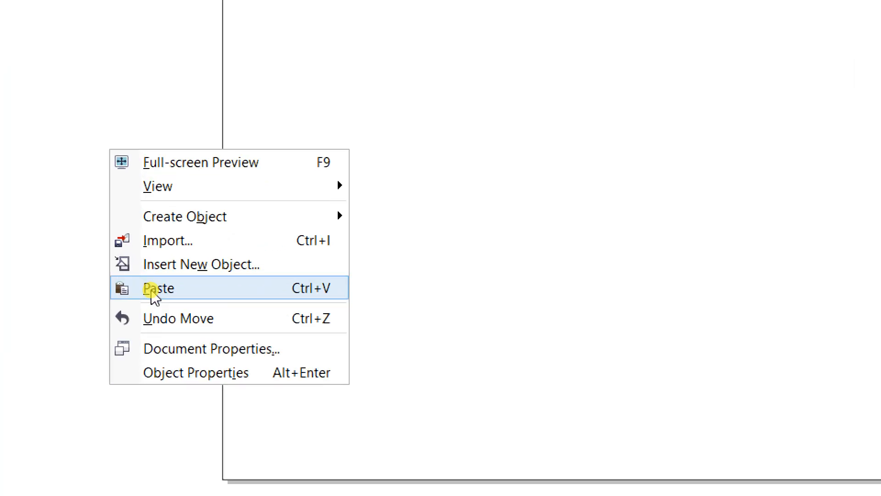
click(154, 289)
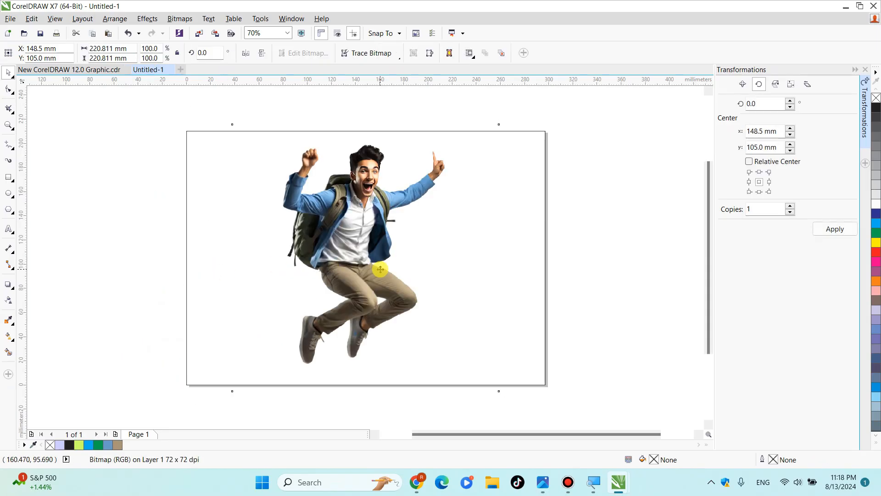
drag(380, 270, 313, 257)
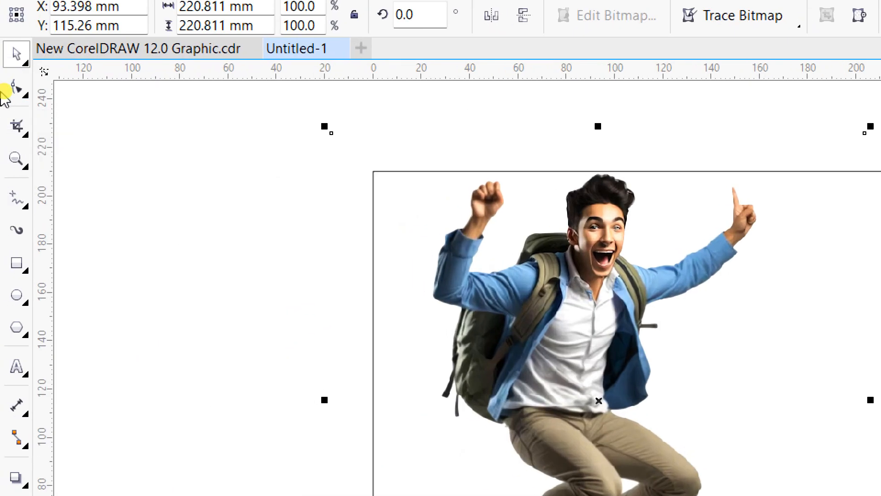
- Reshape the student picture with the Shape tool, bringing its upper corner nodes inward onto the page's top edge
click(11, 91)
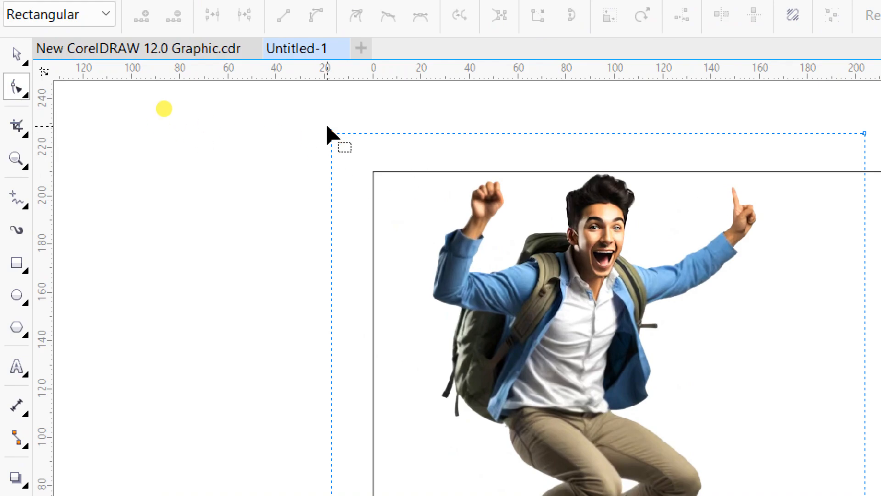
drag(331, 133, 436, 141)
drag(864, 135, 859, 172)
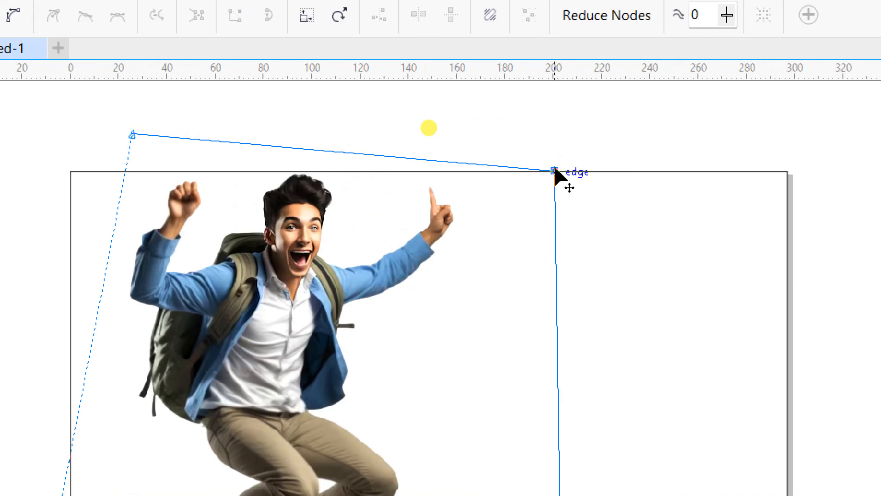
drag(554, 171, 555, 165)
drag(132, 134, 183, 171)
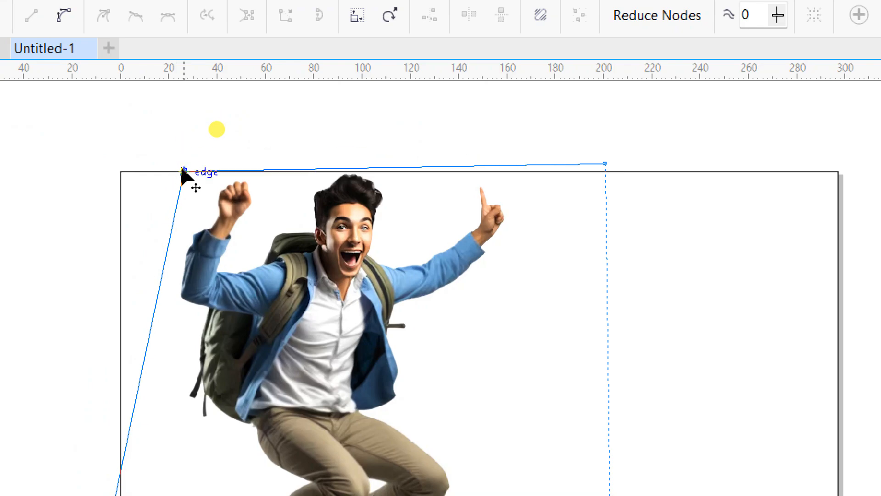
drag(605, 164, 605, 171)
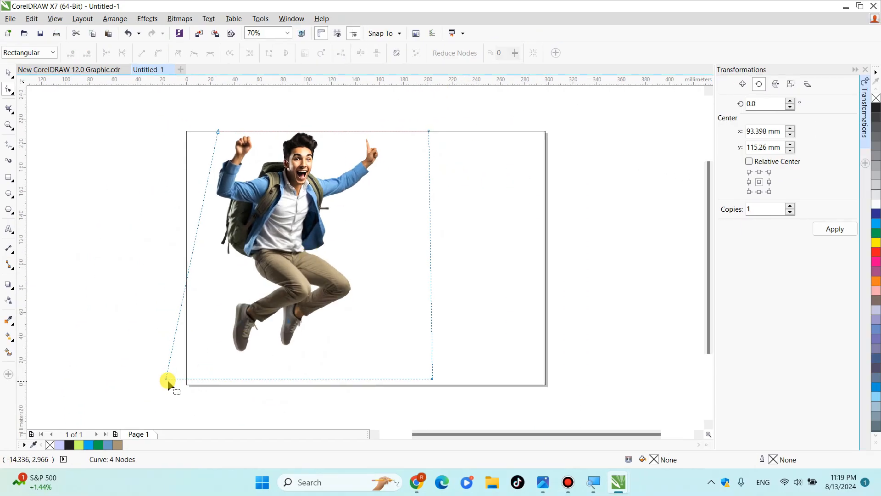
- Crop the picture closer to the student by moving both lower corner nodes and the upper right node inward
drag(166, 379, 205, 343)
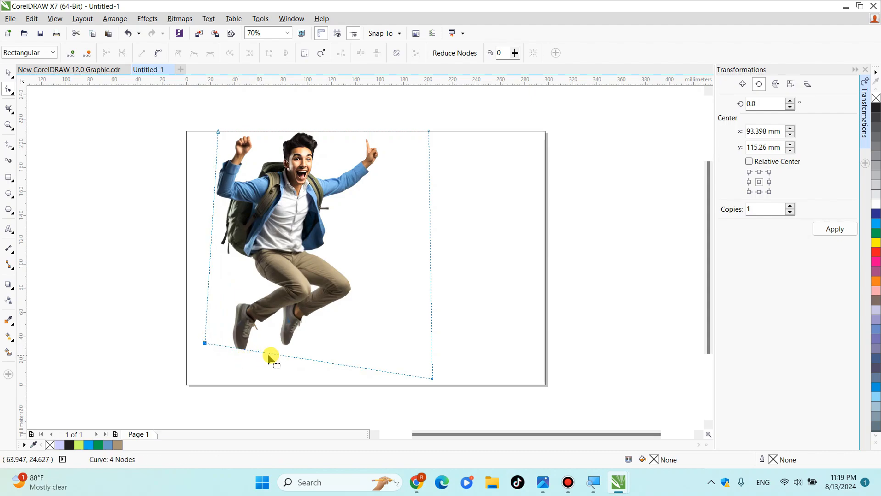
drag(432, 378, 316, 378)
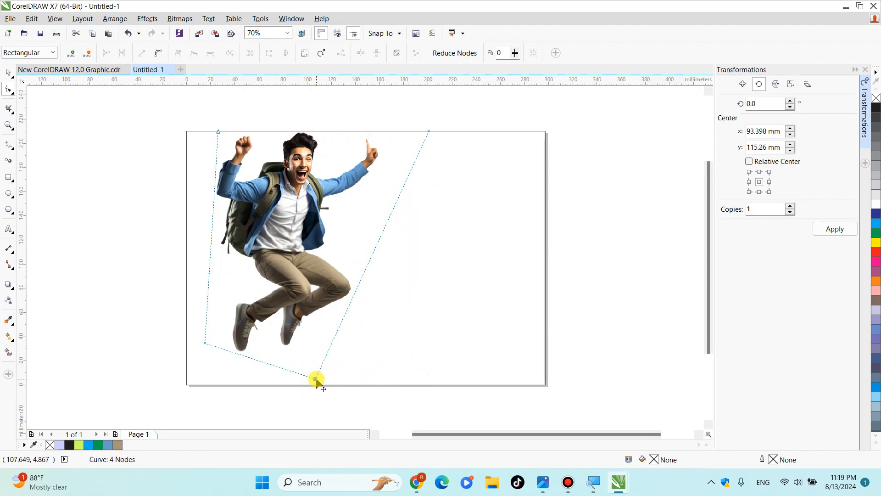
drag(433, 138, 397, 130)
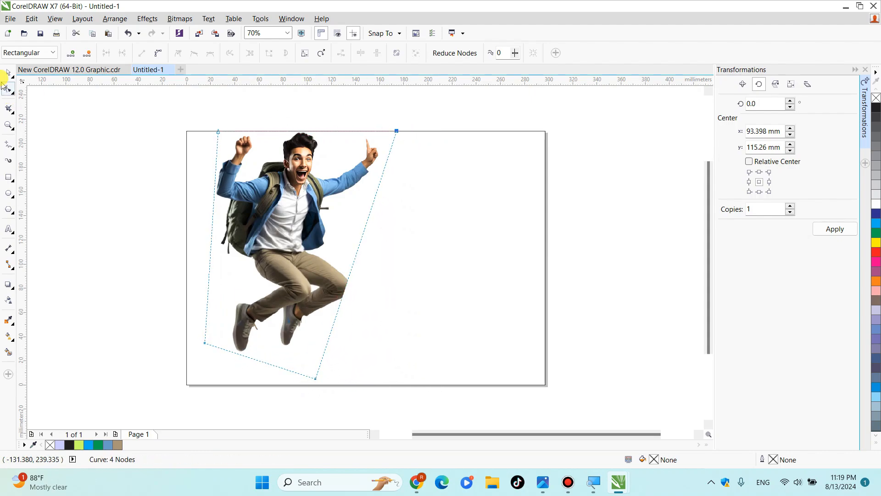
- Enlarge the student picture proportionally so the shoes reach the page's bottom edge
click(7, 72)
click(8, 125)
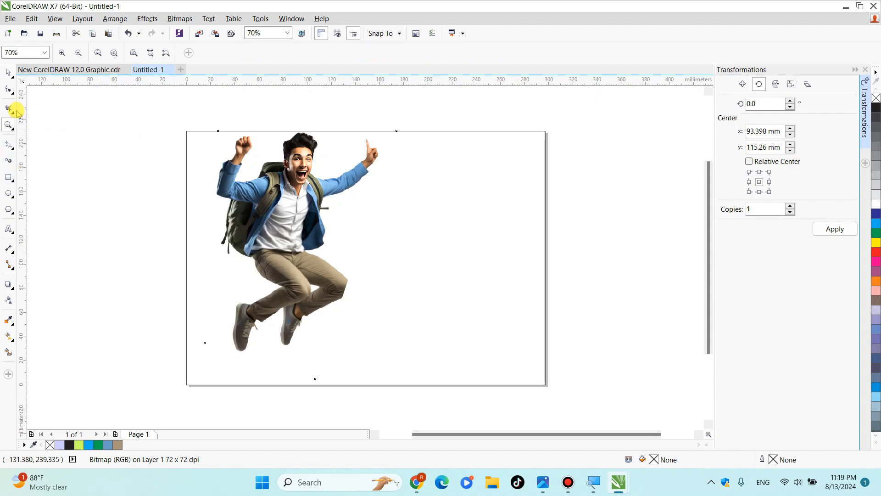
click(10, 72)
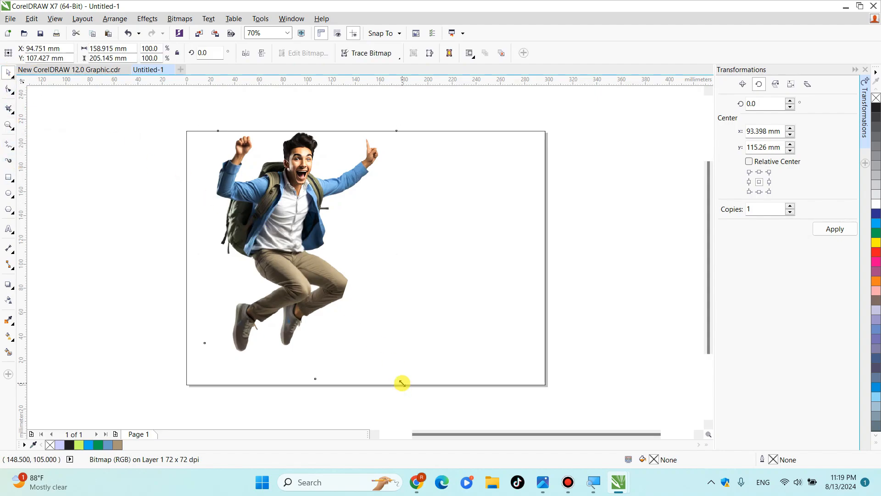
drag(402, 382, 430, 379)
scroll(708, 304, up, 2)
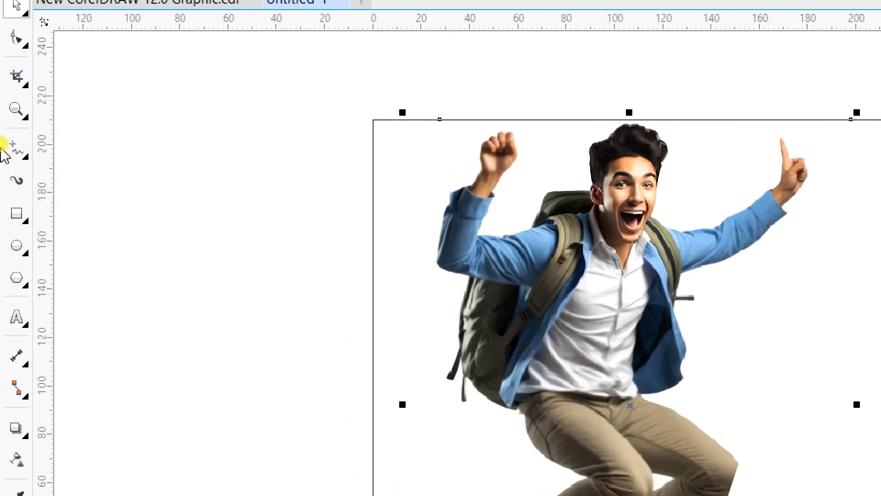
- Draw a freehand curve from the page's top edge down across the student and out past its left edge, plus another from the knee to the bottom edge
click(21, 150)
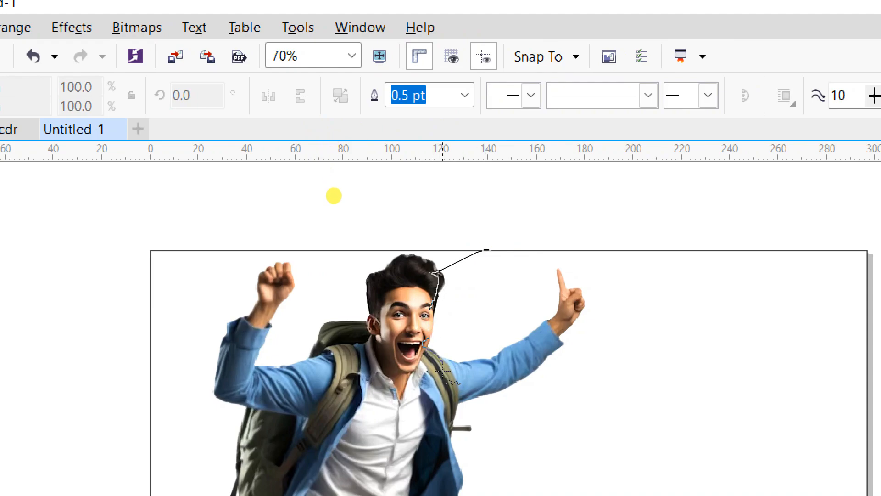
mouse_move(442, 438)
mouse_down()
mouse_move(446, 447)
mouse_move(413, 450)
mouse_move(460, 495)
mouse_up()
mouse_move(460, 458)
mouse_down()
mouse_move(456, 475)
mouse_move(399, 471)
mouse_up()
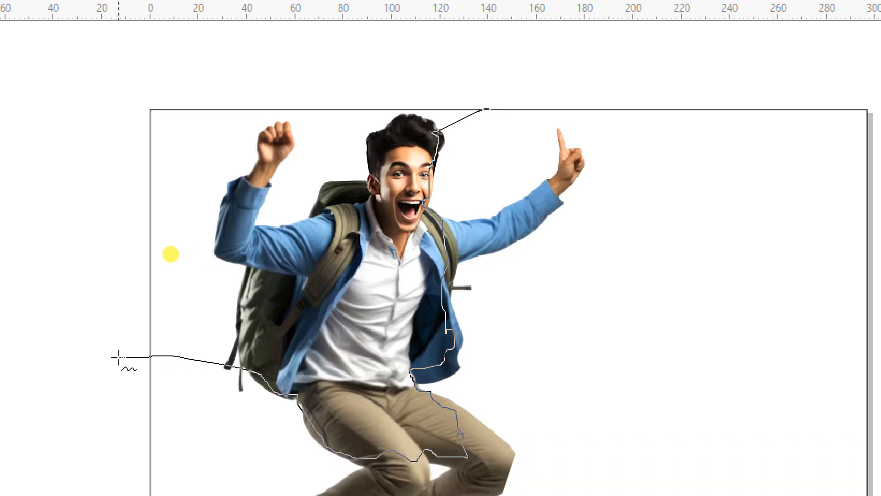
drag(119, 356, 118, 357)
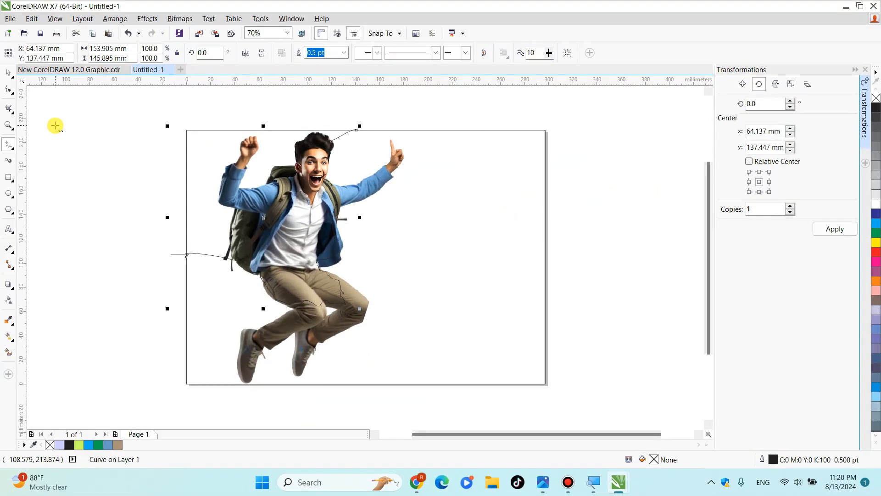
drag(343, 304, 349, 313)
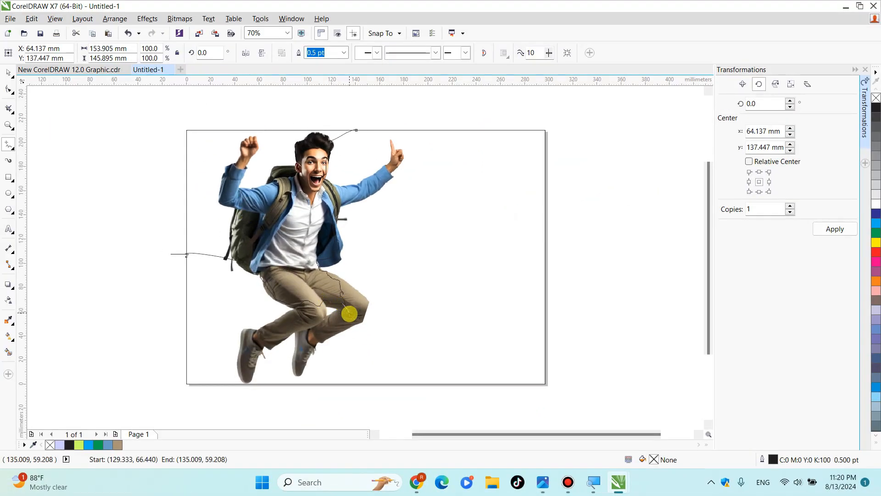
drag(308, 352, 278, 384)
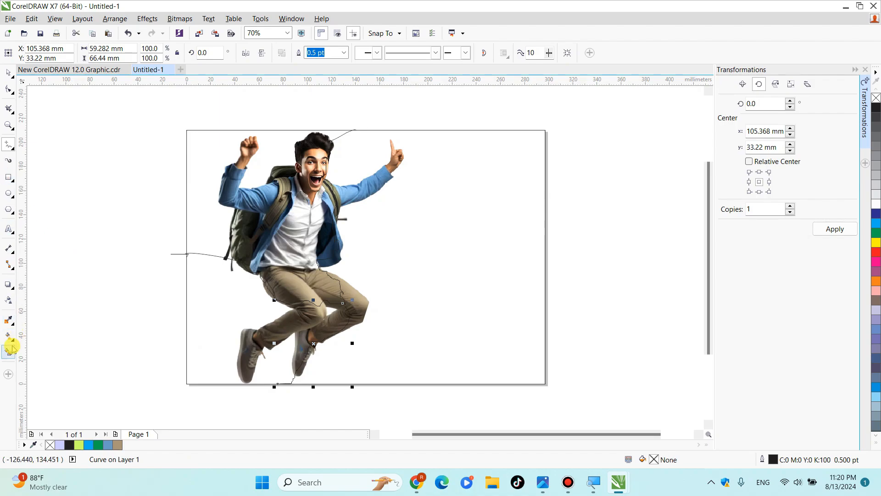
- Smart-fill both enclosed regions in the page's lower left area with light green (#CCFF66)
click(8, 320)
click(223, 327)
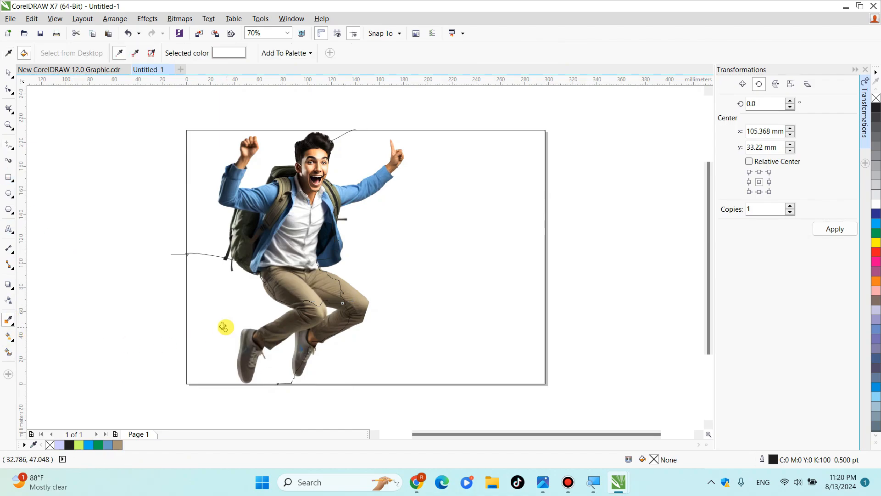
click(10, 352)
click(227, 309)
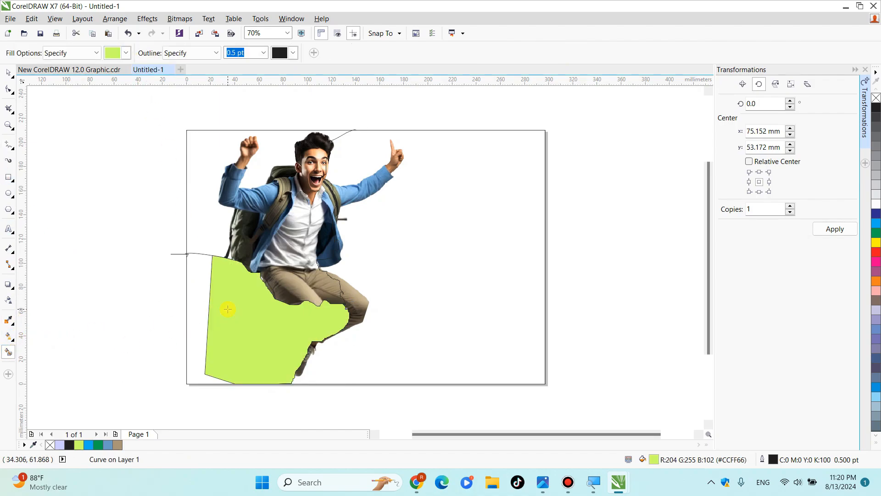
click(200, 299)
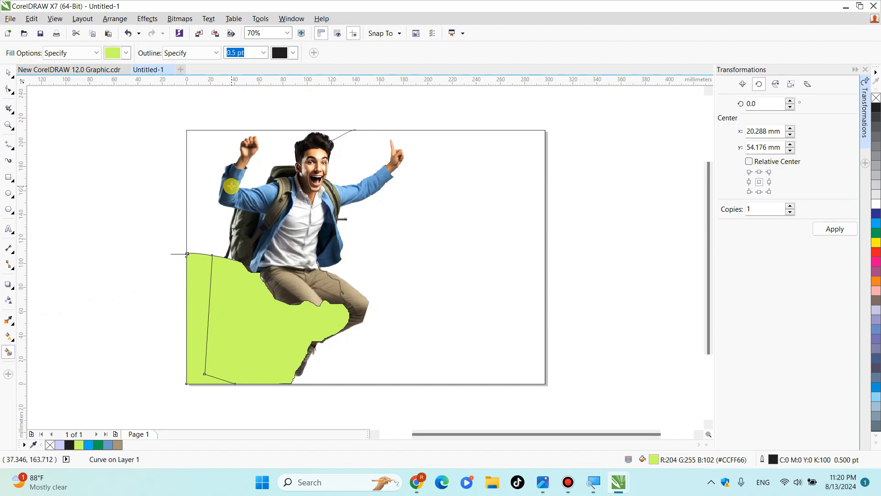
- Smart-fill the enclosed regions in the page's upper left area with orange-red (#CC3300)
click(128, 53)
click(122, 69)
click(195, 186)
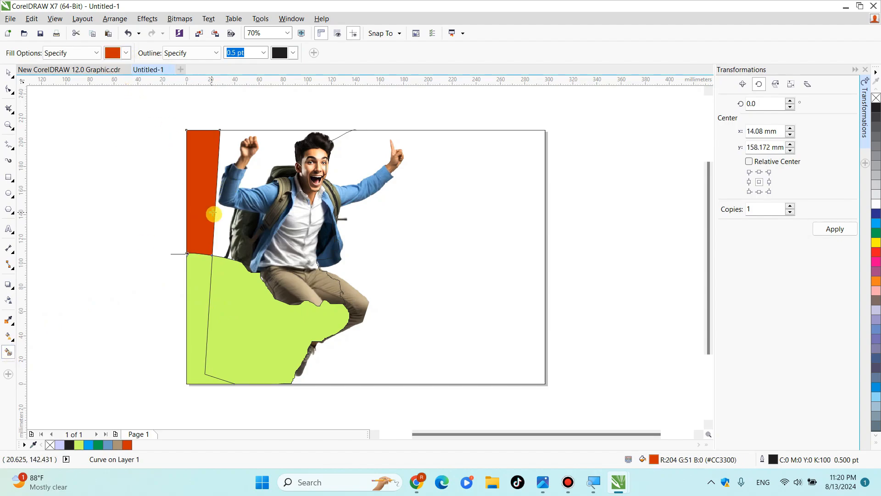
click(226, 226)
key(space)
- Weld the orange-red areas and the upper curve into one shape with a cyan (C:100) fill and no outline
click(123, 123)
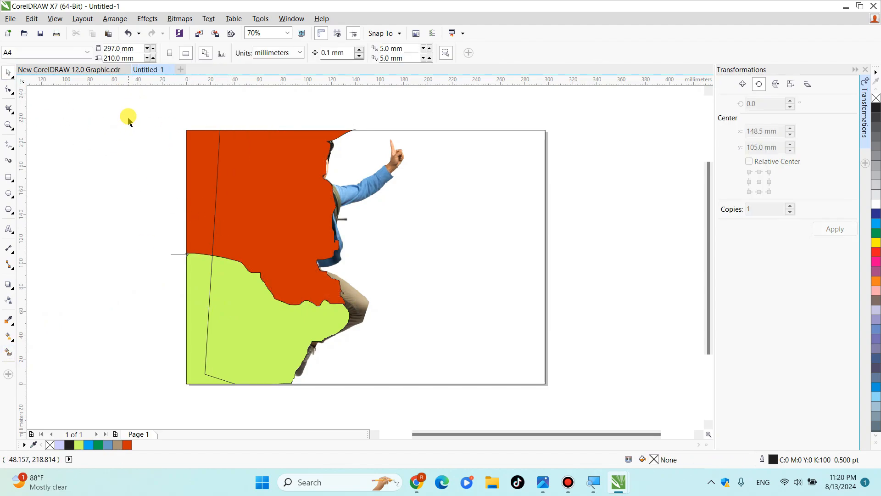
drag(246, 150, 385, 323)
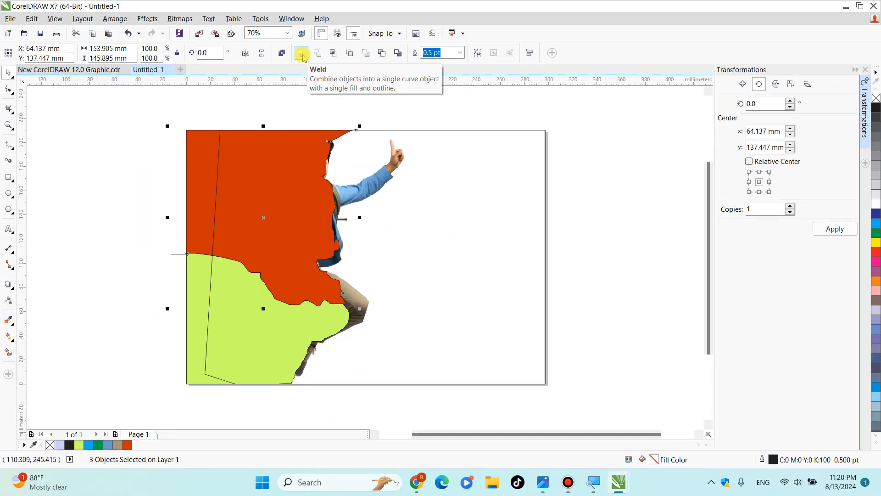
click(302, 54)
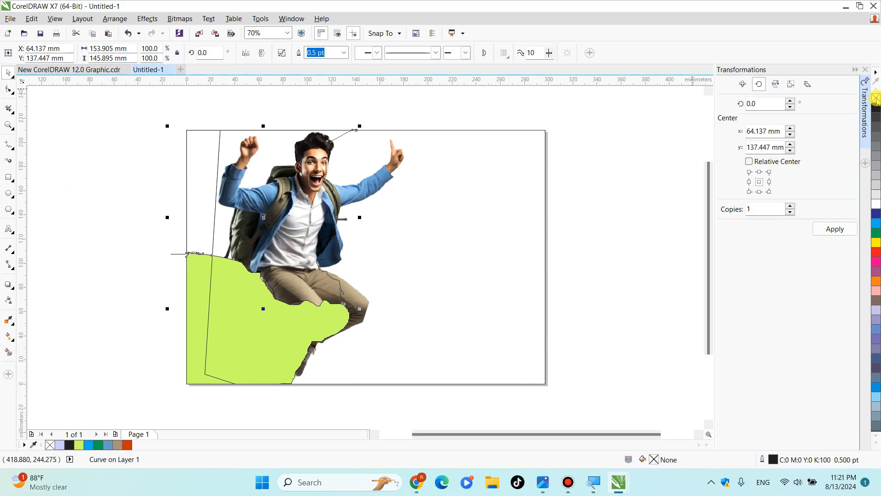
right_click(876, 98)
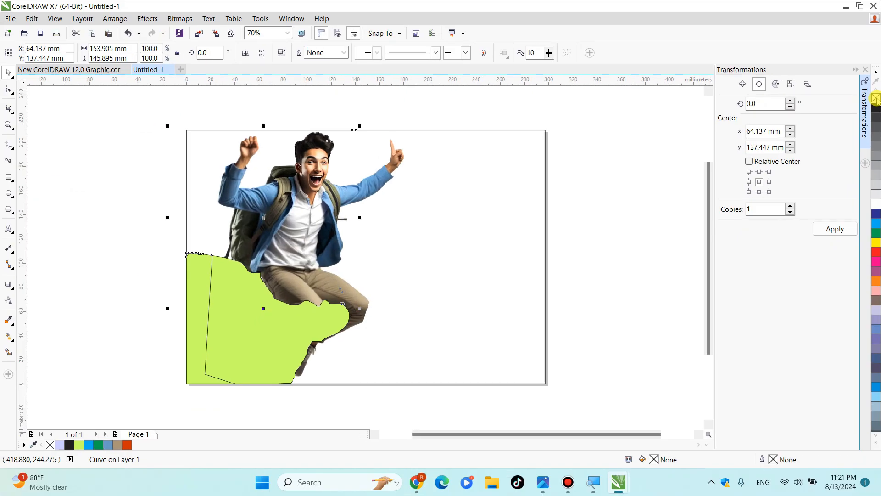
click(876, 224)
- Send the cyan shape to the back of the page, behind the student
right_click(279, 178)
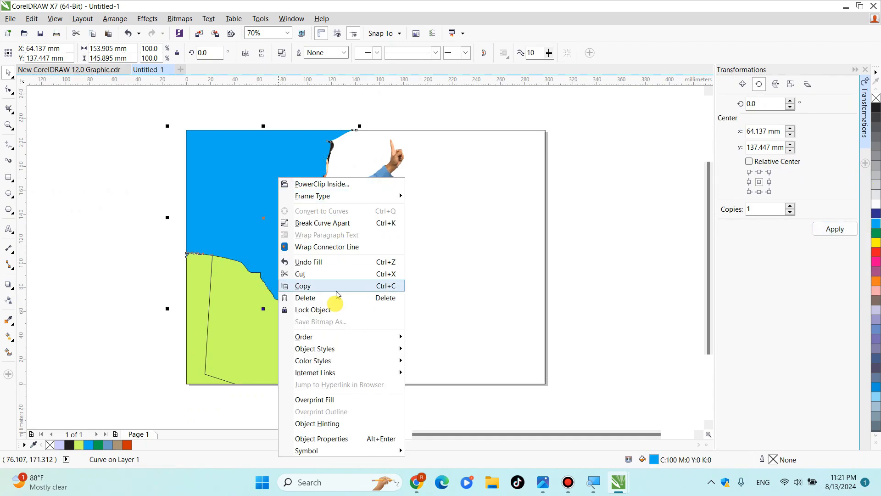
mouse_move(334, 337)
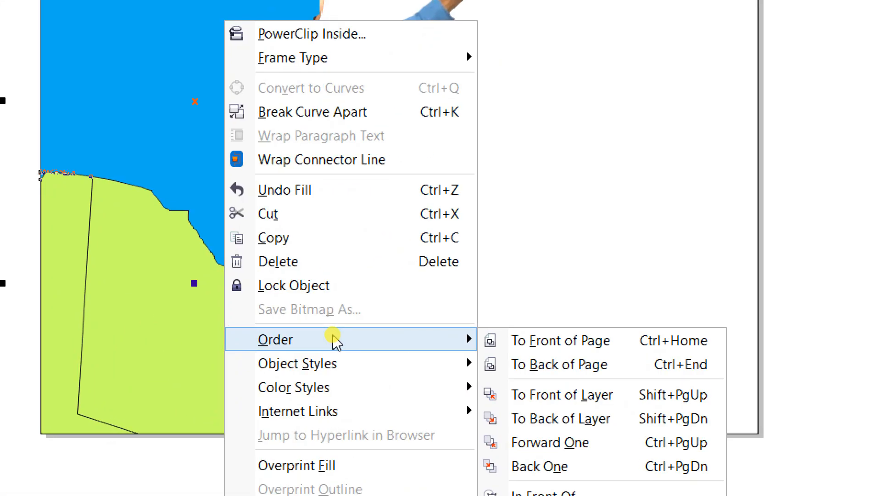
click(553, 364)
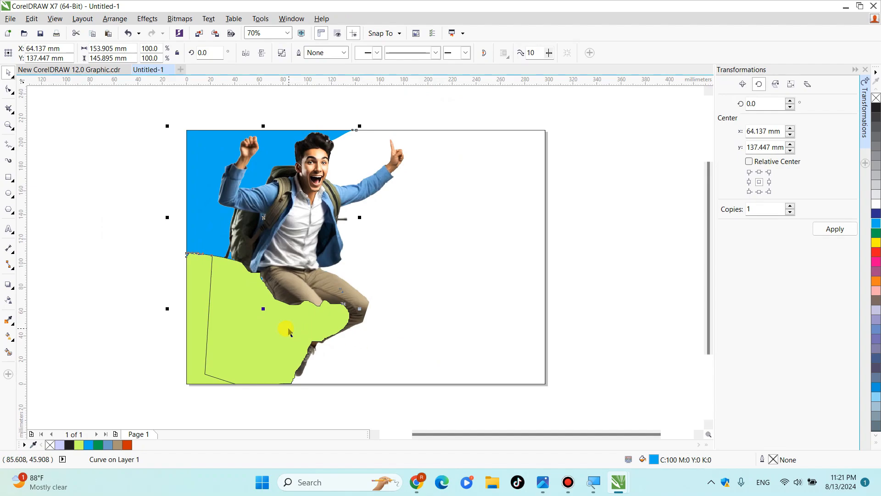
- Weld the light green regions and the lower curve into one shape with a yellow (Y:100) fill and no outline
click(241, 327)
drag(134, 238, 375, 409)
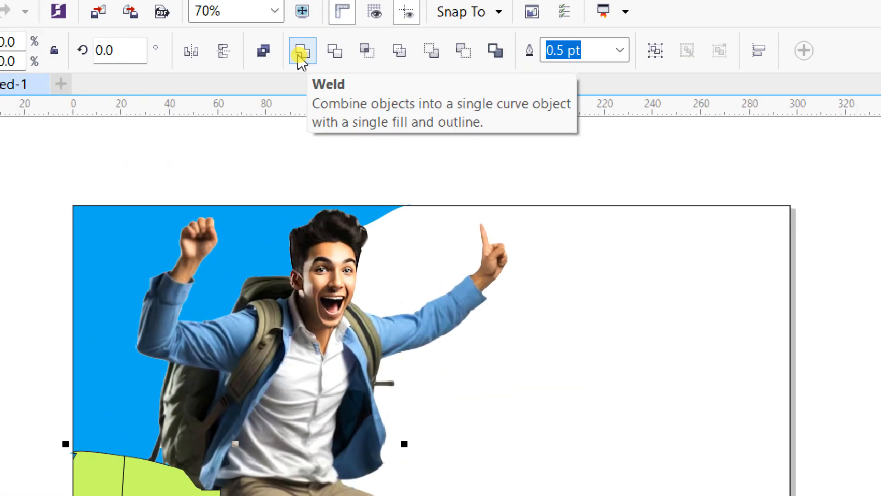
click(300, 54)
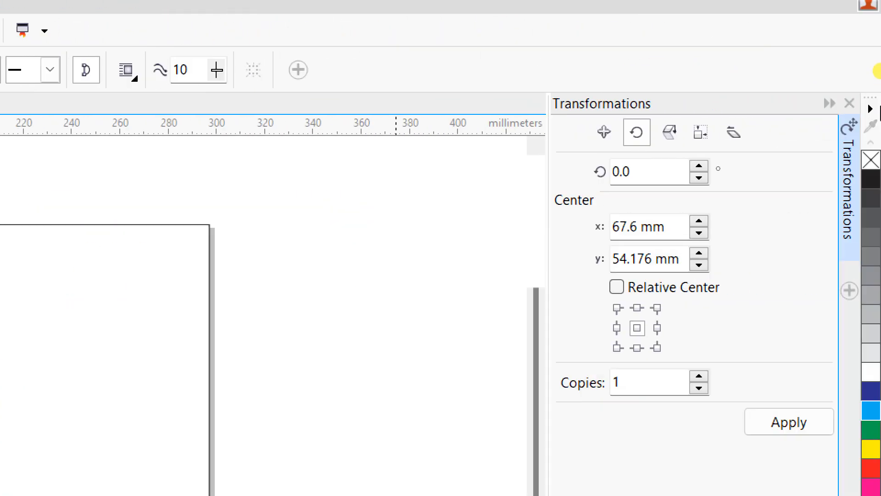
click(875, 452)
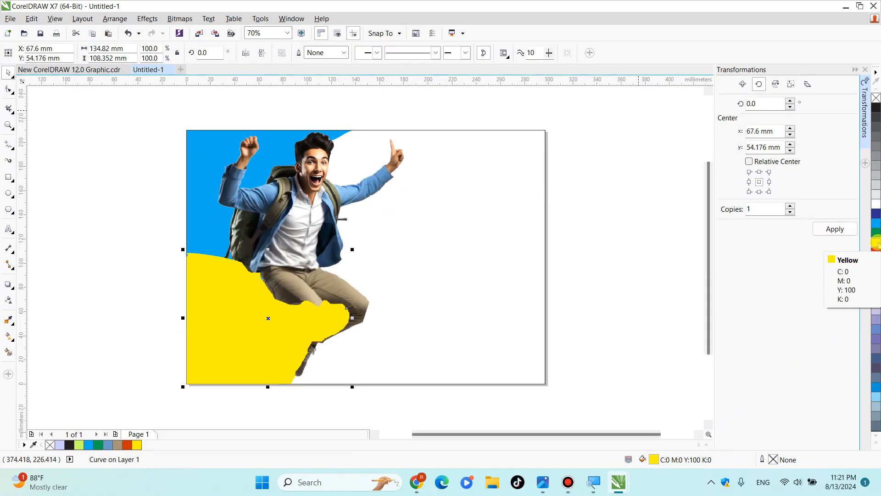
- Send the yellow shape to the back of the page, behind the student
right_click(276, 315)
mouse_move(316, 198)
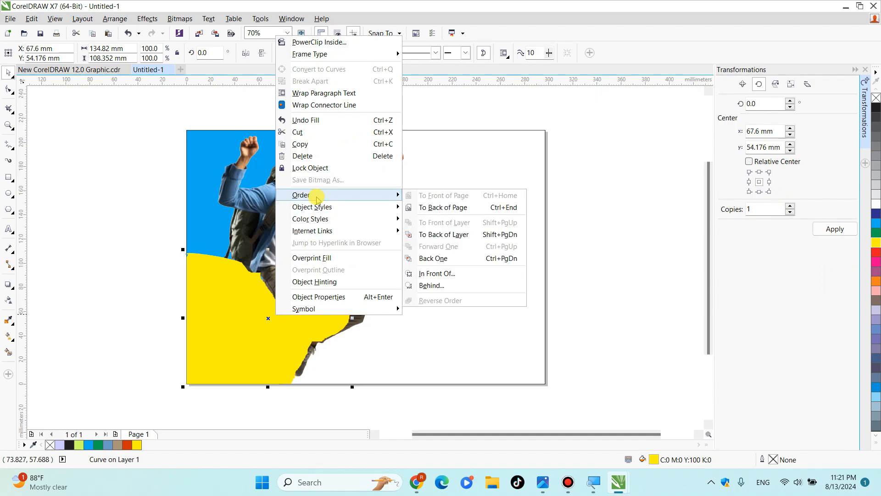
click(561, 221)
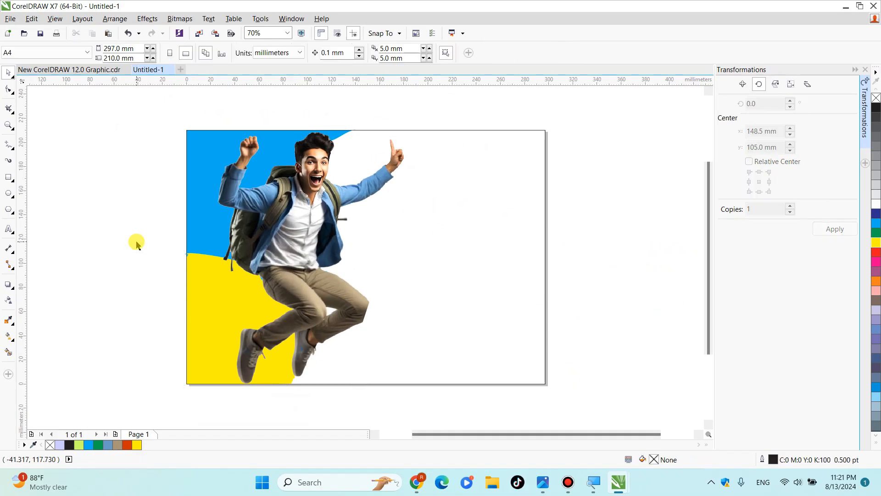
- Switch to Chrome and copy the previewed Shutterstock white cloth image from the Google image results
key(alt+Tab)
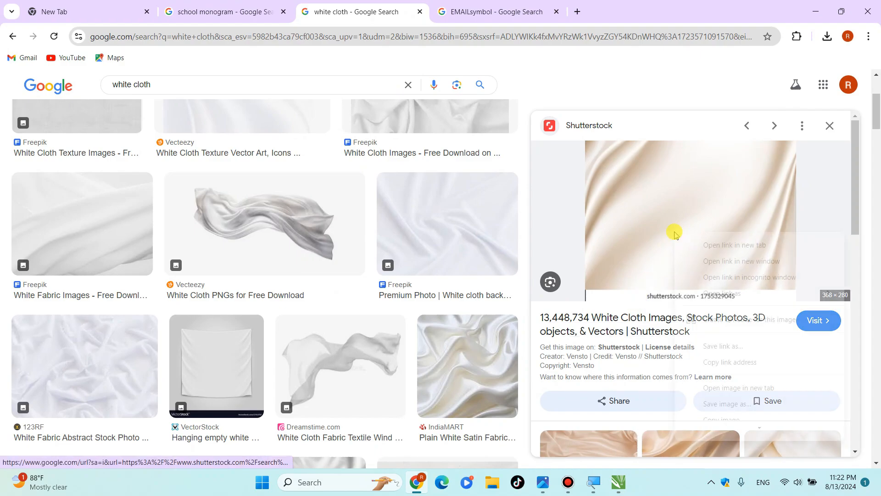
right_click(674, 232)
mouse_move(728, 428)
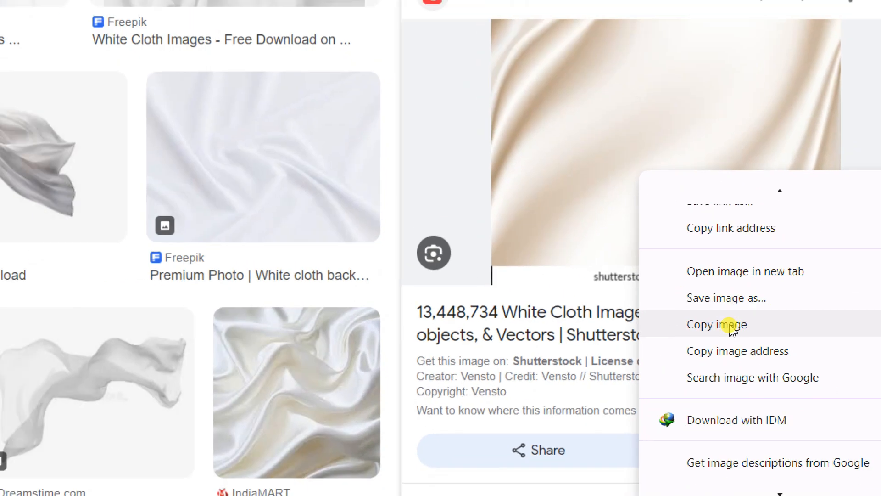
click(729, 325)
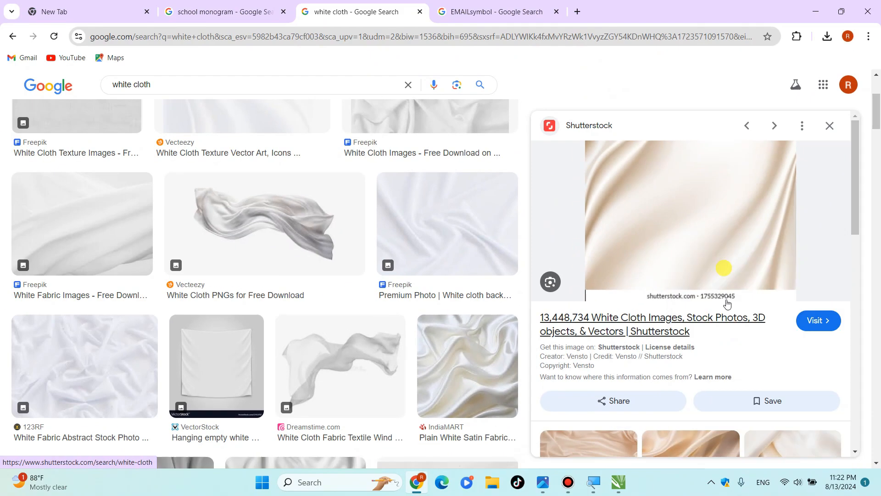
- Return to CorelDRAW, paste the cloth image, shift it up to the page's upper edge and enlarge it to about 289 mm wide
click(816, 9)
right_click(598, 211)
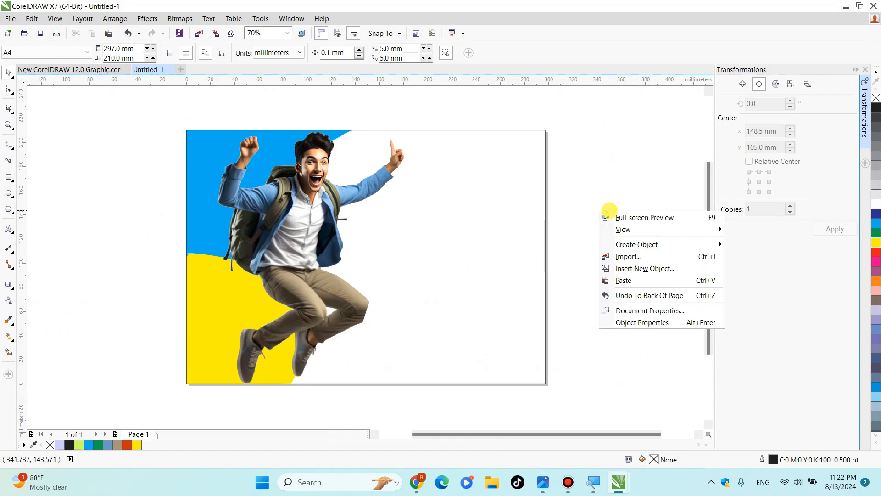
click(622, 280)
drag(348, 264, 343, 197)
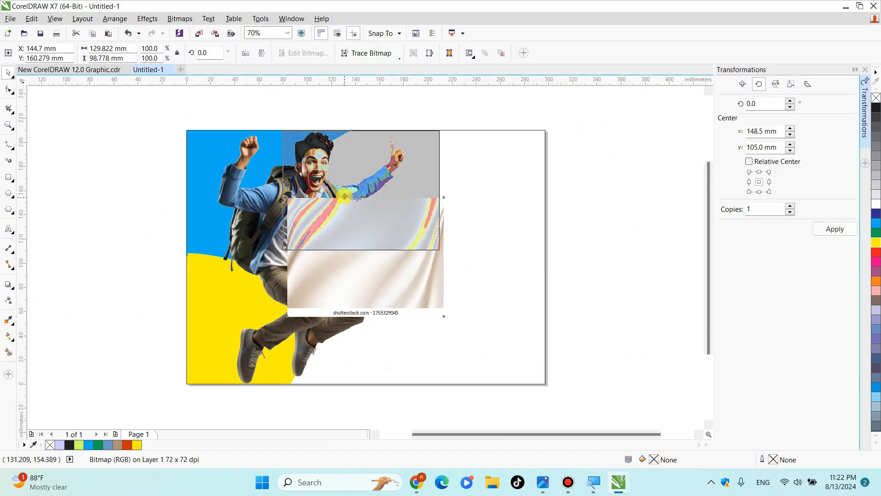
drag(441, 252, 633, 343)
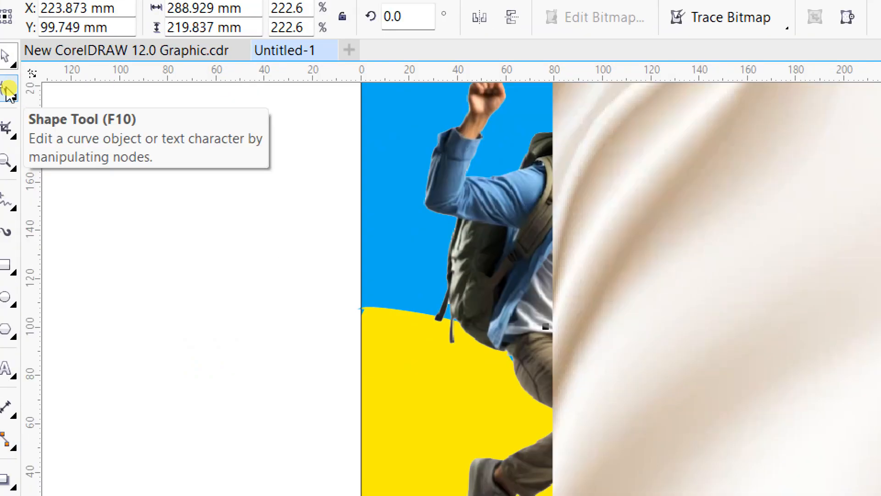
- Crop the shutterstock watermark strip off the cloth image by raising its two lower corner nodes with the Shape tool
click(10, 90)
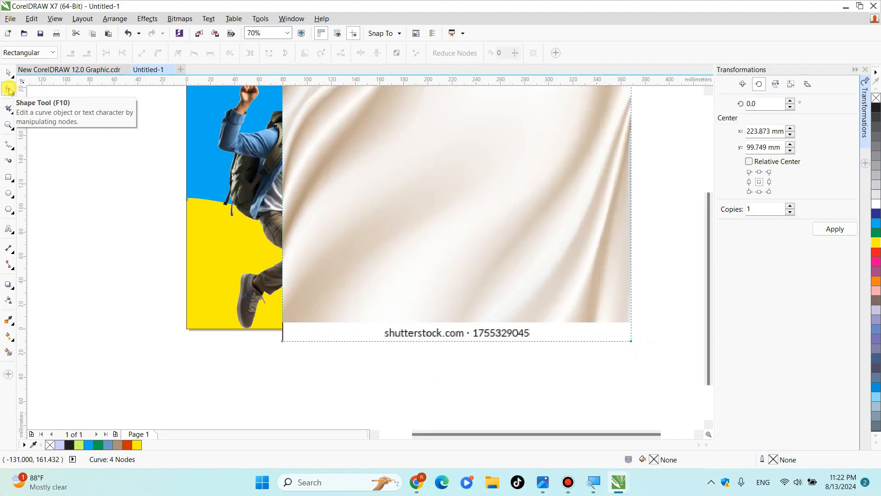
drag(283, 341, 285, 321)
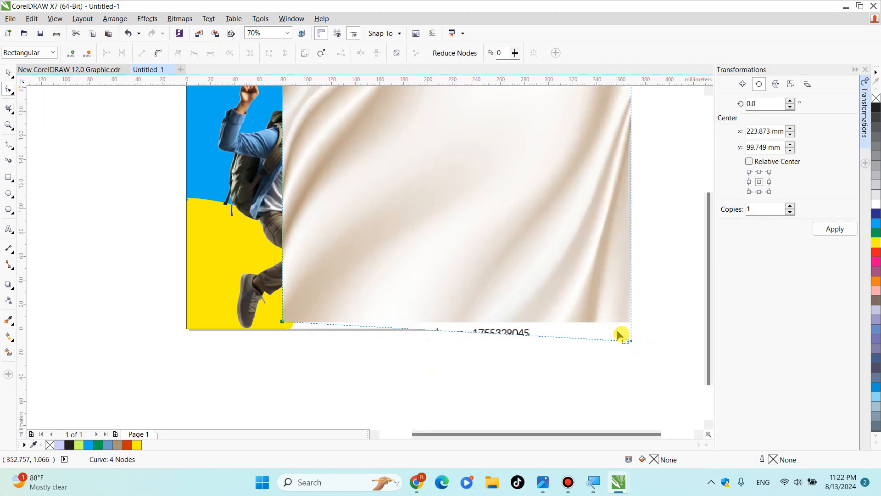
drag(631, 341, 631, 321)
click(9, 124)
click(99, 53)
click(112, 53)
click(8, 73)
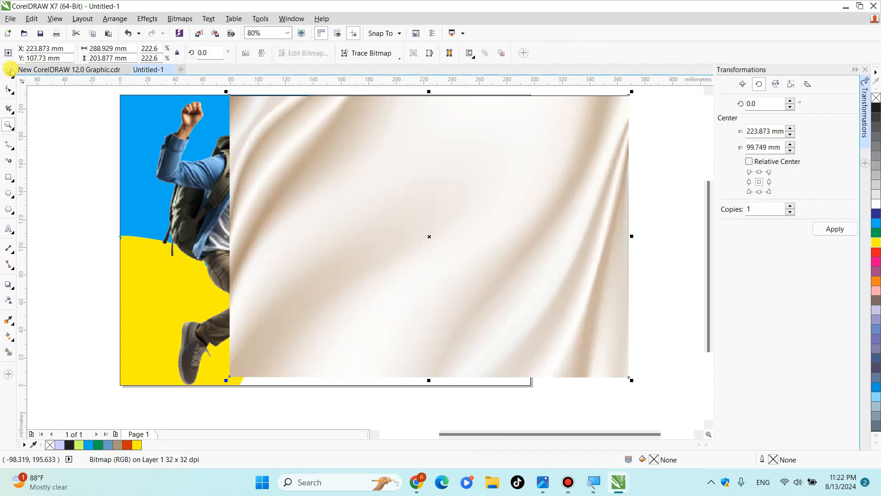
- Enlarge the cloth image to about 298.5 by 210.6 mm and move it aside to uncover the student
drag(391, 242, 394, 239)
drag(230, 100, 216, 114)
drag(391, 298, 547, 289)
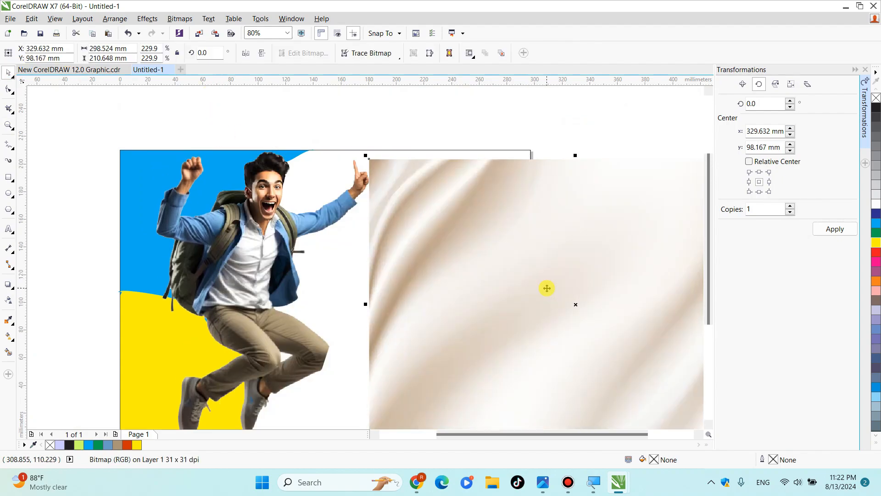
- PowerClip the cloth image inside the 297 by 210 mm page rectangle
click(361, 296)
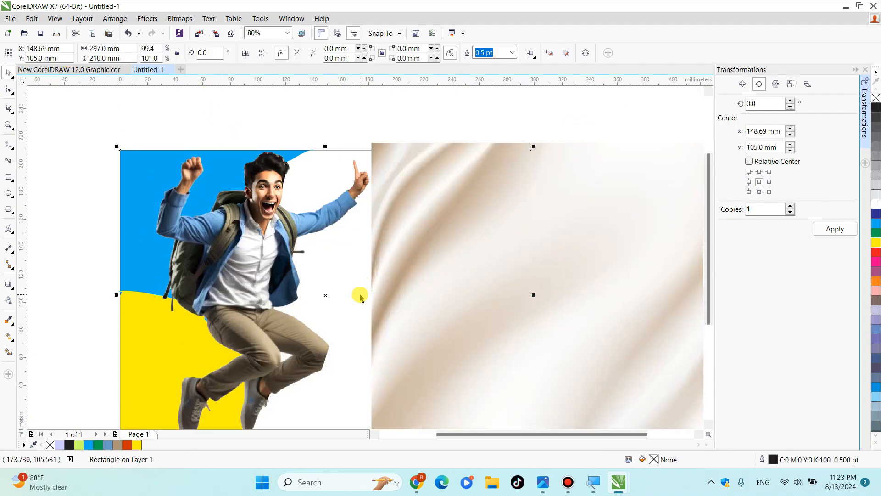
click(153, 19)
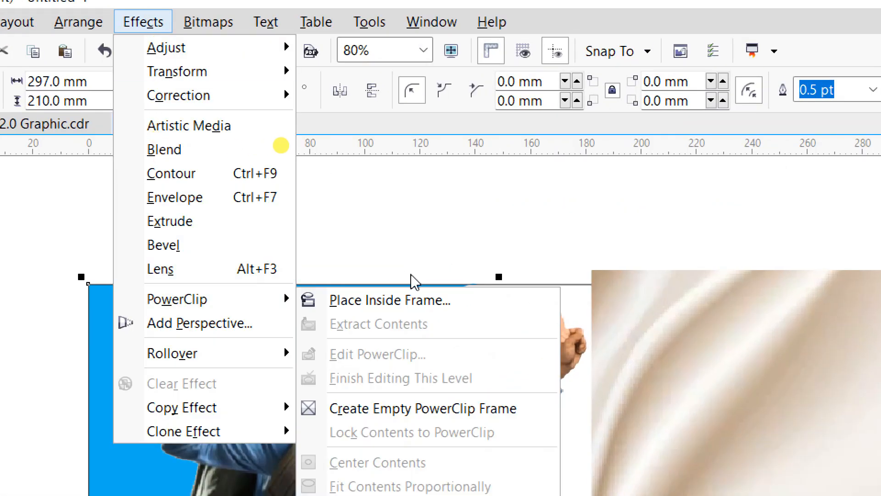
click(248, 101)
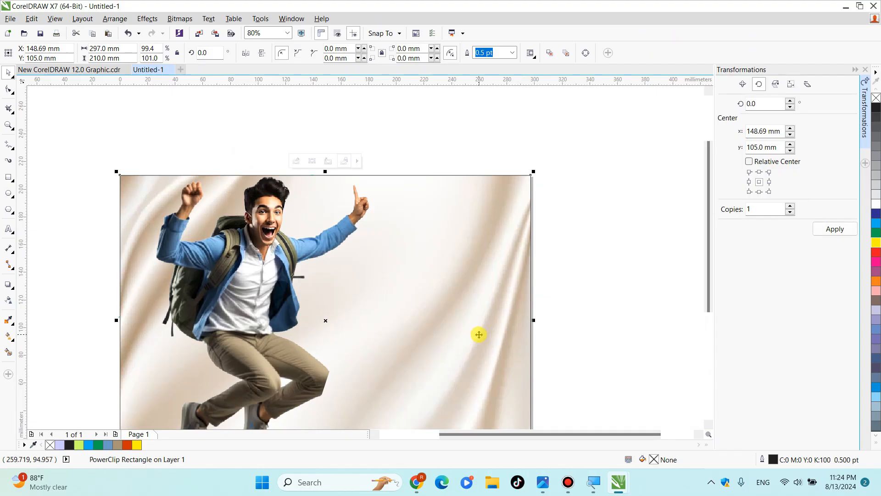
- Send the cloth-filled PowerClip rectangle to the back of the page, behind the coloured shapes
right_click(478, 334)
mouse_move(555, 211)
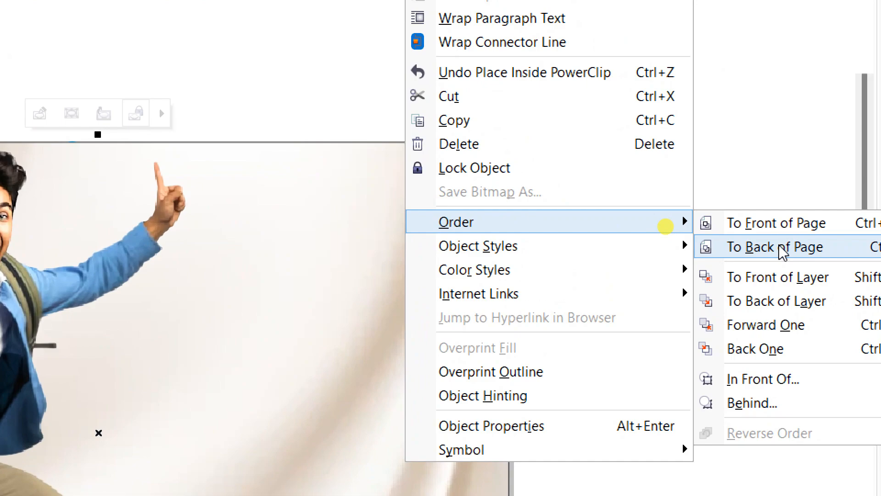
click(668, 229)
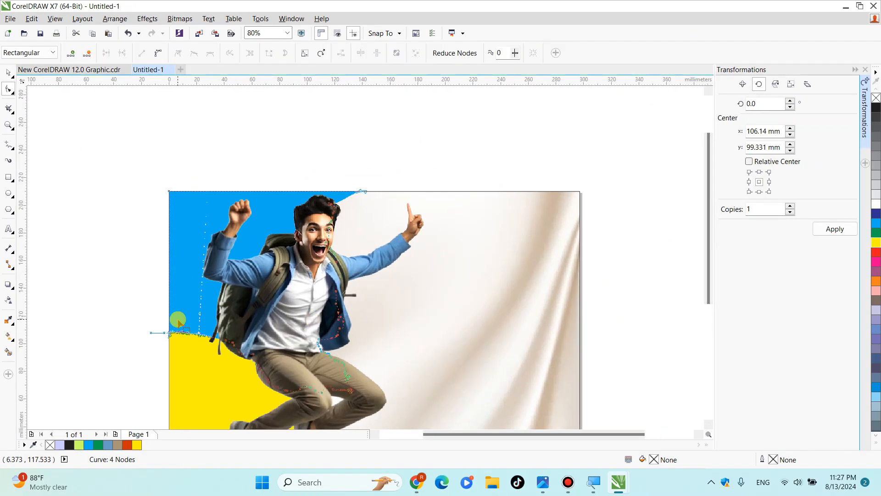
- Sample the blue of the student's jacket with the Color Eyedropper and apply it to the yellow lower shape
click(177, 320)
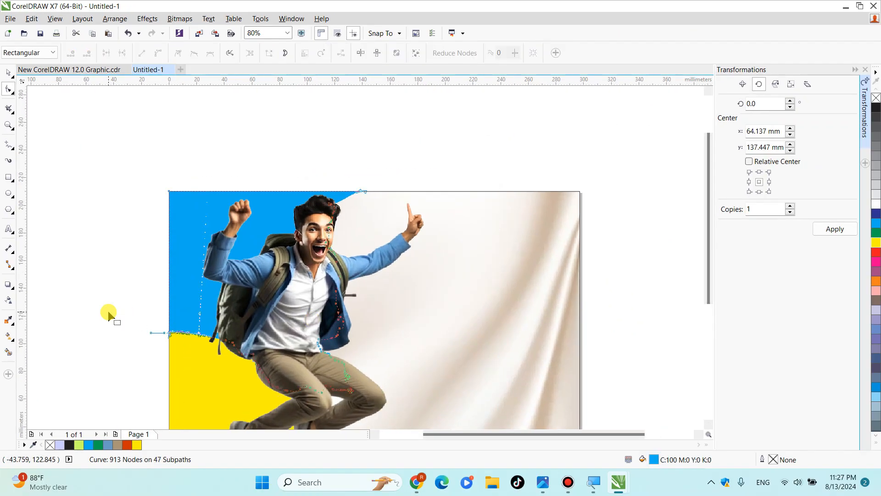
click(9, 74)
click(111, 212)
click(8, 319)
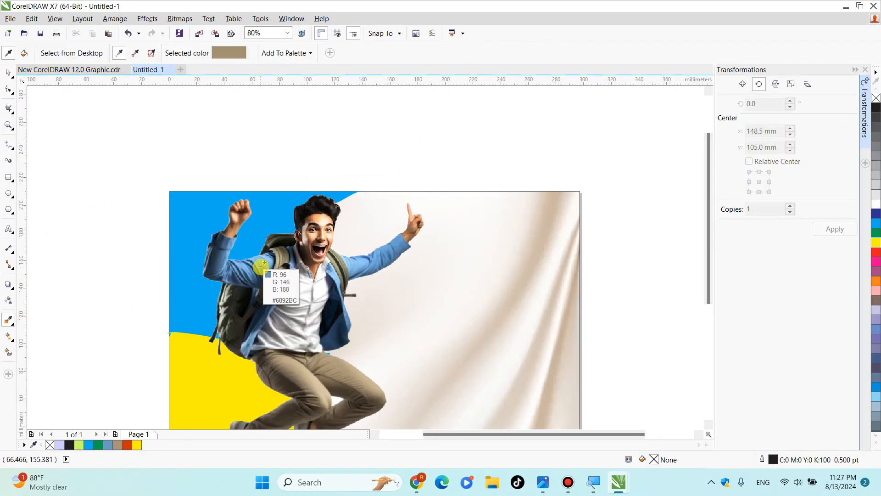
click(275, 284)
click(169, 350)
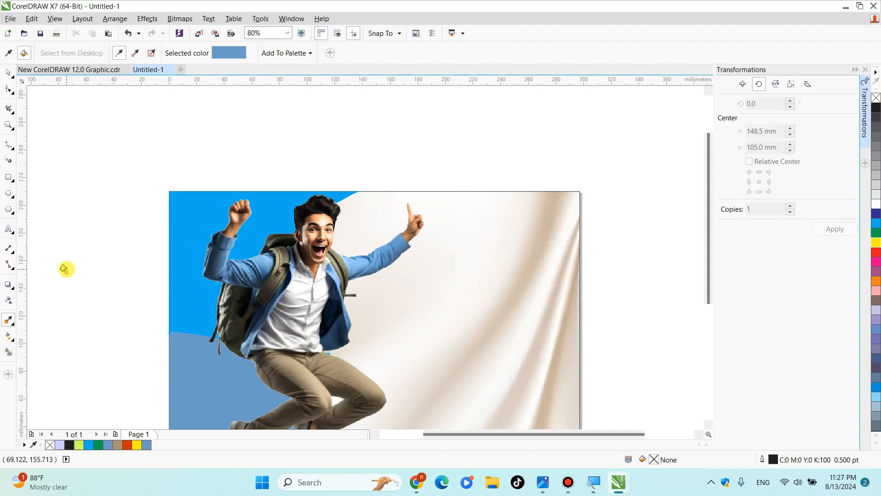
- Try a dark brown sampled from the student's trousers as the fill of the cyan upper shape, and undo it
click(7, 318)
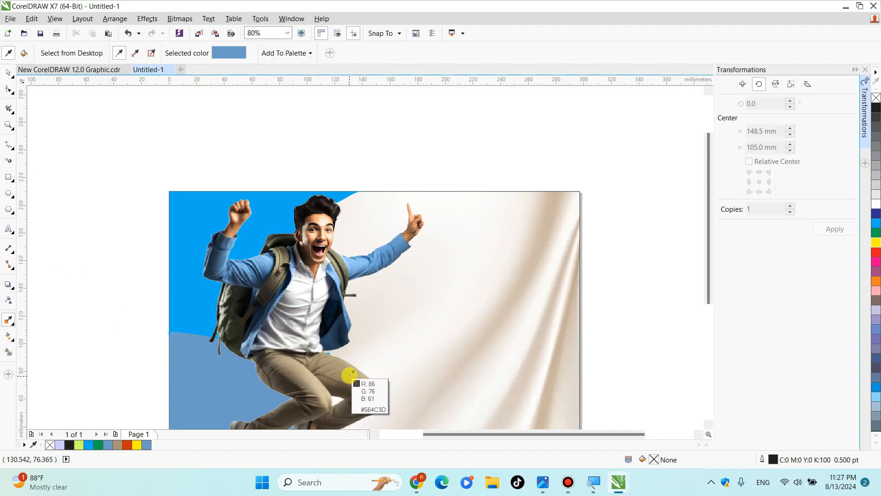
click(333, 393)
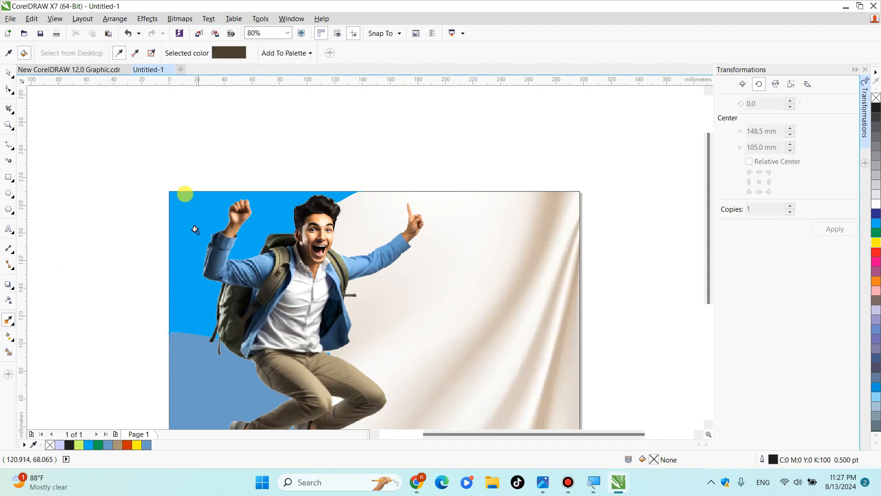
click(171, 215)
key(ctrl+z)
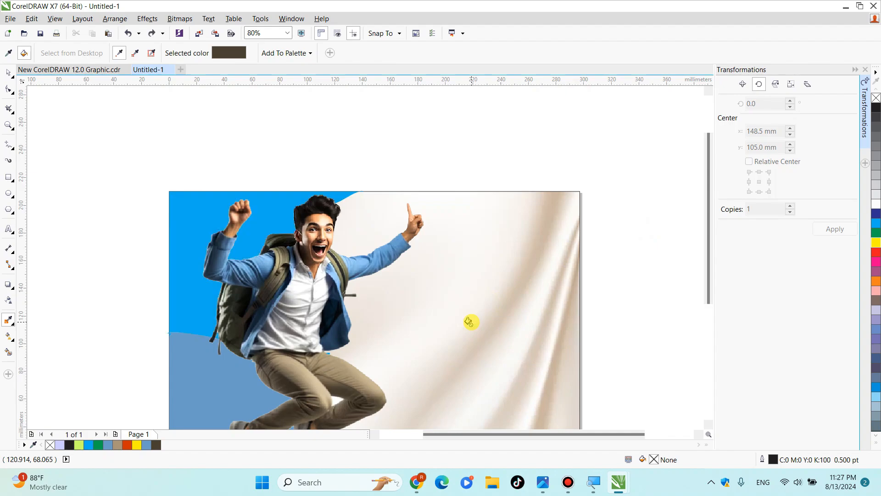
- Sample the light tan of the student's trousers and apply it to the cyan upper shape
click(368, 387)
click(184, 232)
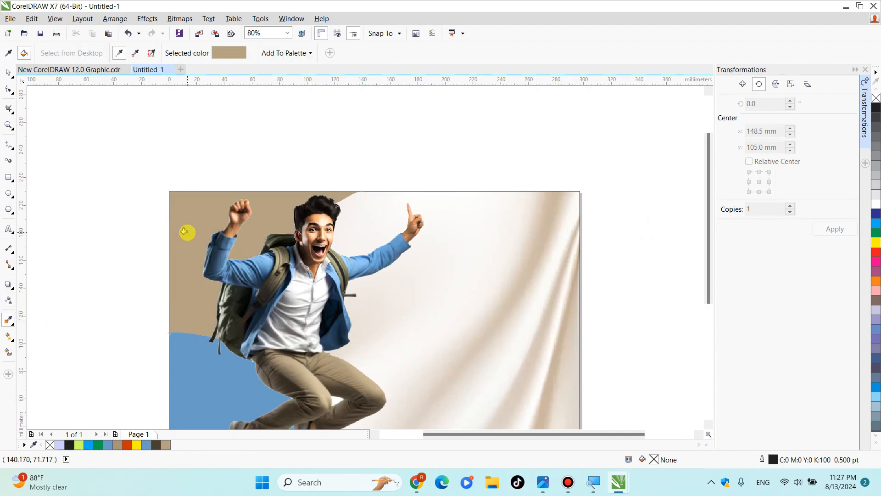
scroll(716, 241, down, 4)
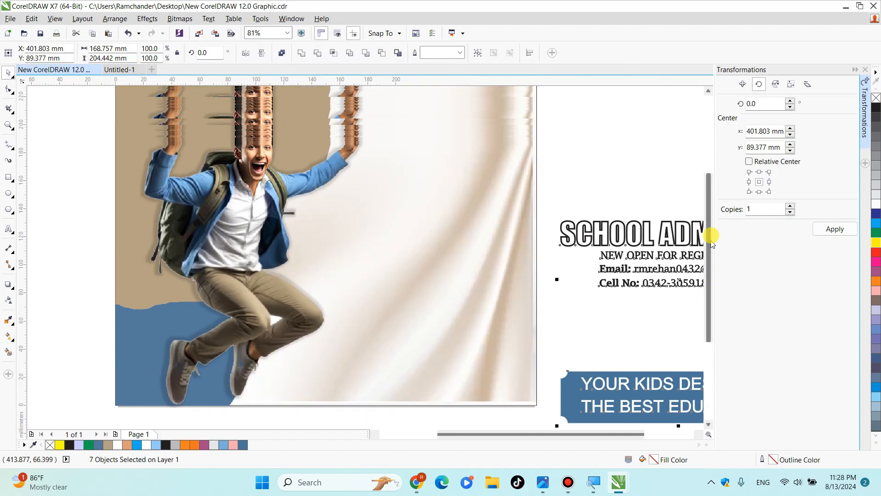
- In New CorelDRAW 12.0 Graphic.cdr, move the SCHOOL ADMISSION heading and its contact lines onto the page beside the student and enlarge them slightly
drag(710, 236, 710, 219)
click(609, 100)
drag(546, 219, 692, 357)
drag(523, 302, 277, 306)
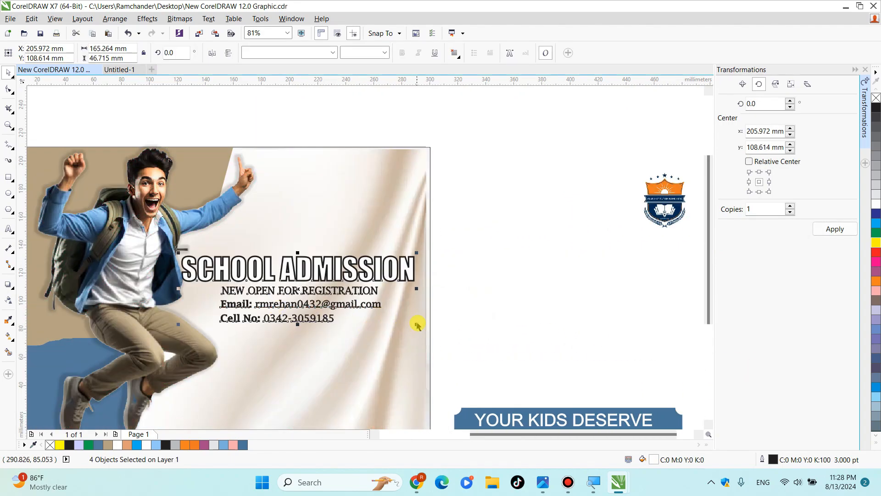
drag(417, 324, 427, 329)
- Move the school crest logo onto the page, centred above the SCHOOL ADMISSION heading
click(490, 317)
drag(669, 215, 327, 214)
click(588, 304)
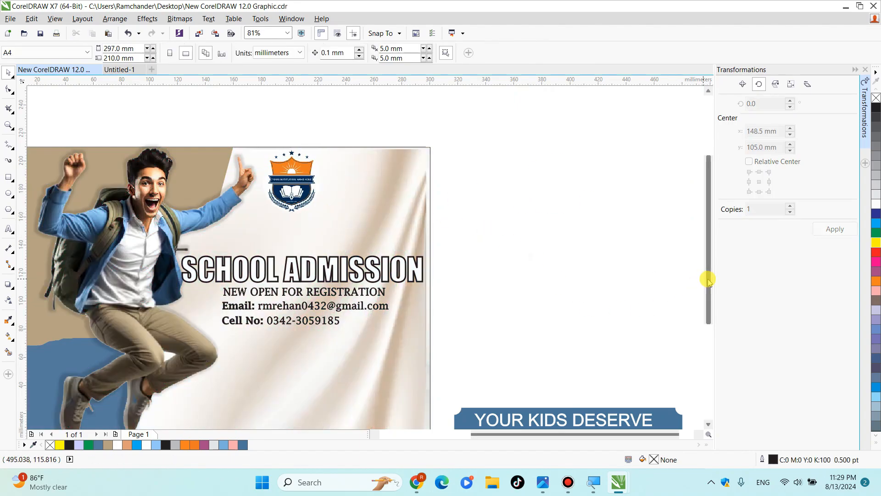
- Move the blue YOUR KIDS DESERVE THE BEST EDUCATION banner onto the page's lower right area, below the contact lines
drag(707, 279, 725, 327)
drag(430, 291, 432, 273)
key(ctrl+z)
drag(487, 324, 221, 306)
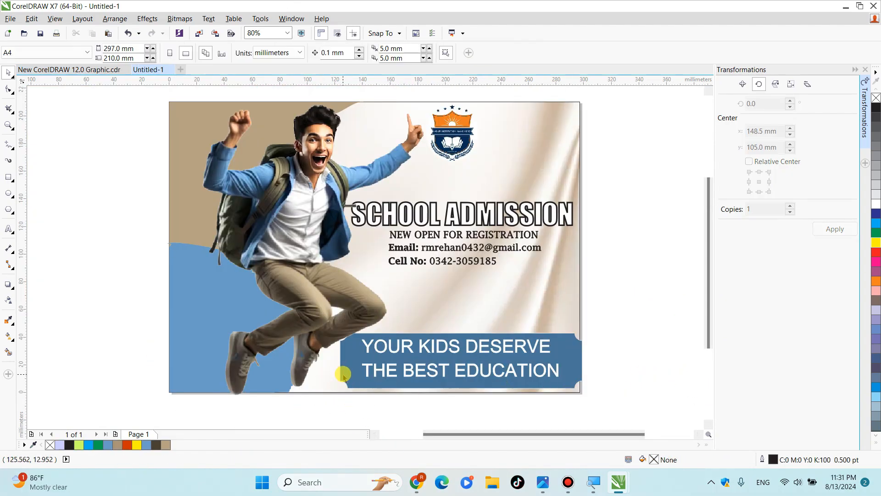
- Stretch the blue slogan banner behind the student's shoes and down to the page edge, to about 240 mm wide and 43 mm high
click(366, 370)
click(582, 371)
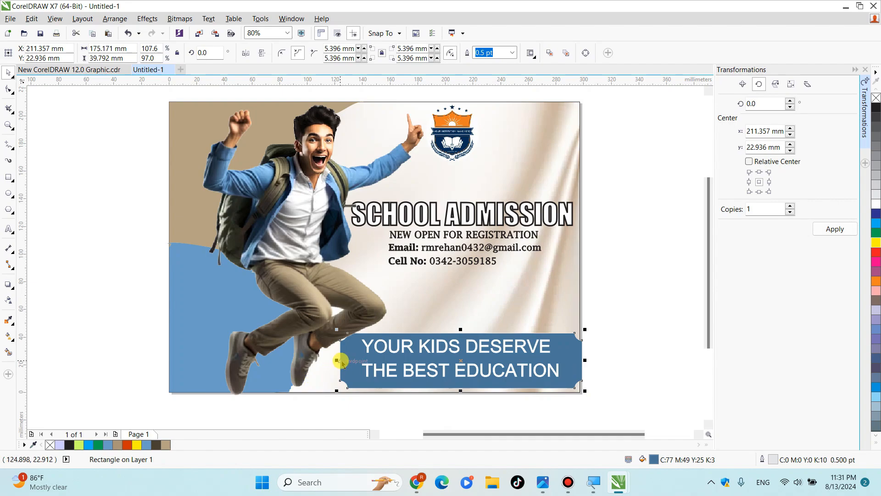
drag(340, 360, 248, 347)
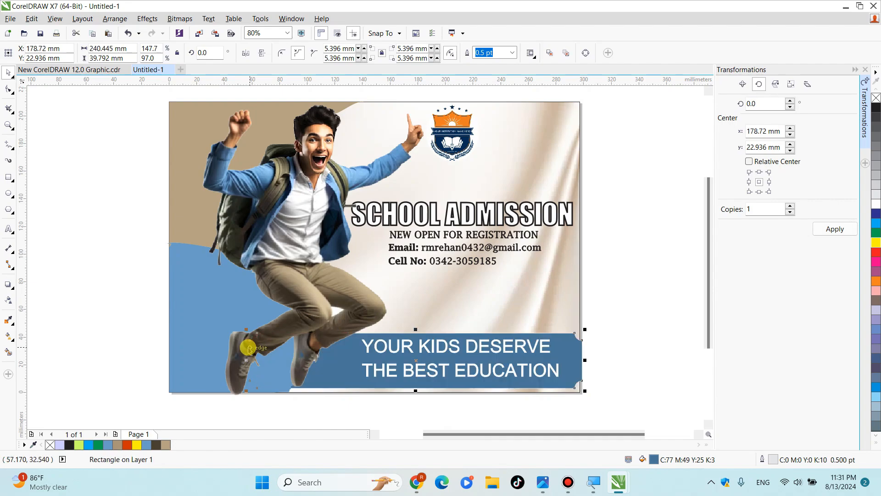
drag(415, 391, 415, 395)
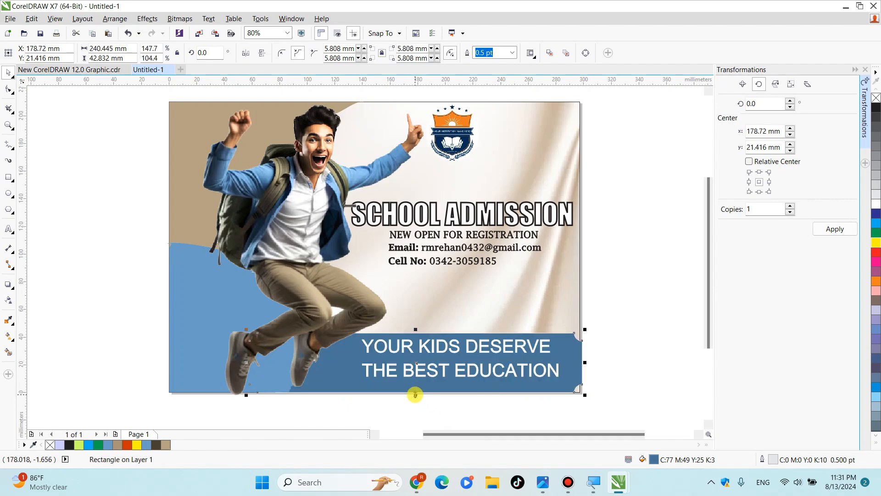
- Sample the light blue of the curved shape behind the student's legs and fill the slogan banner with it
click(200, 304)
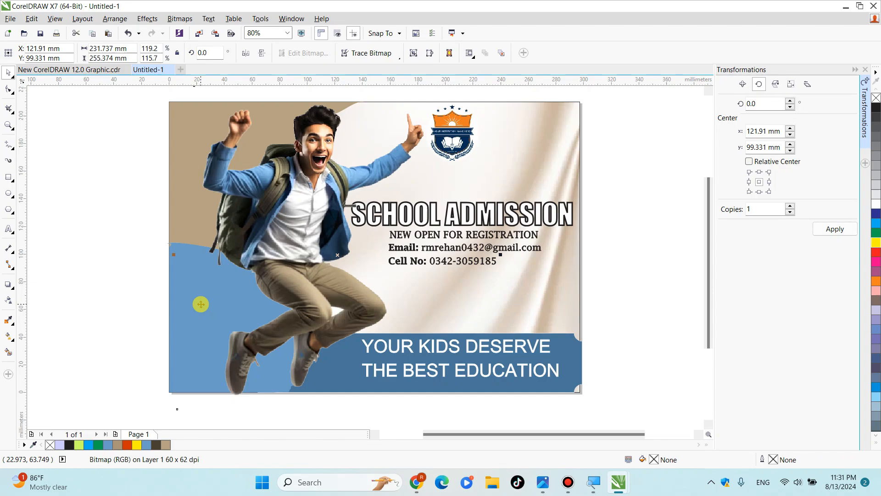
click(9, 320)
click(186, 319)
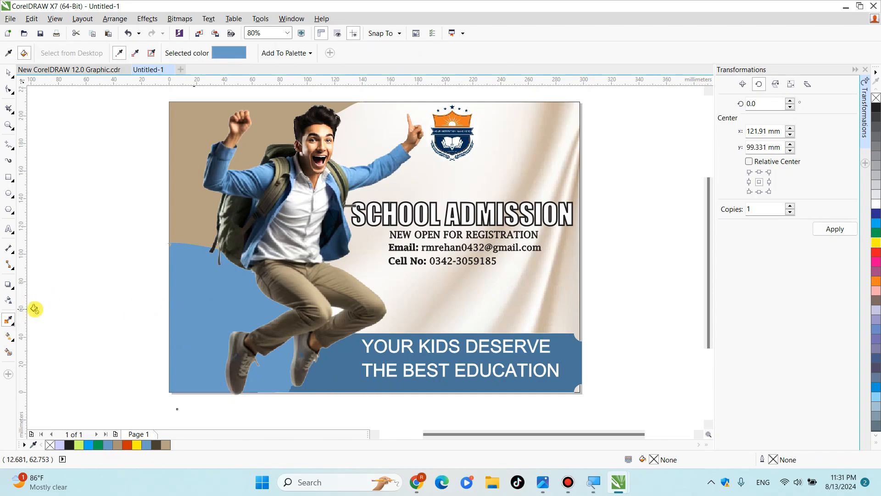
click(8, 302)
click(8, 316)
click(172, 342)
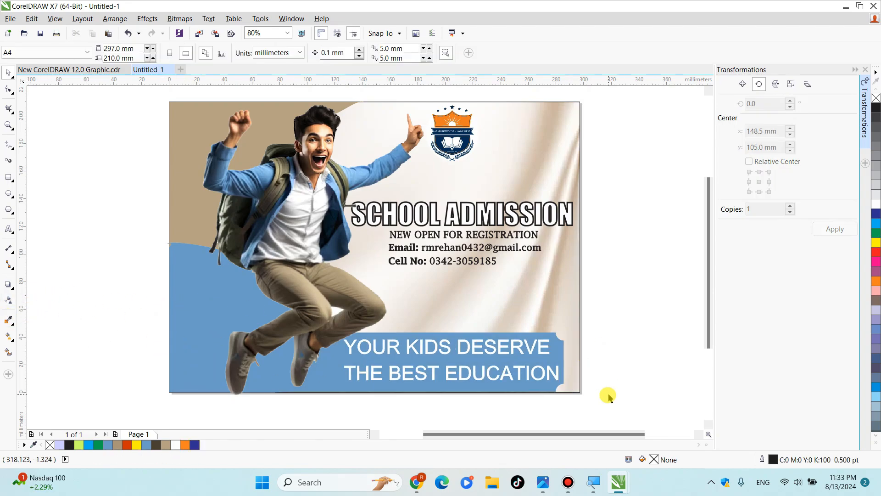
- Fill the YOUR KIDS DESERVE THE BEST EDUCATION slogan text with orange and give it a thicker white outline
drag(605, 416, 310, 314)
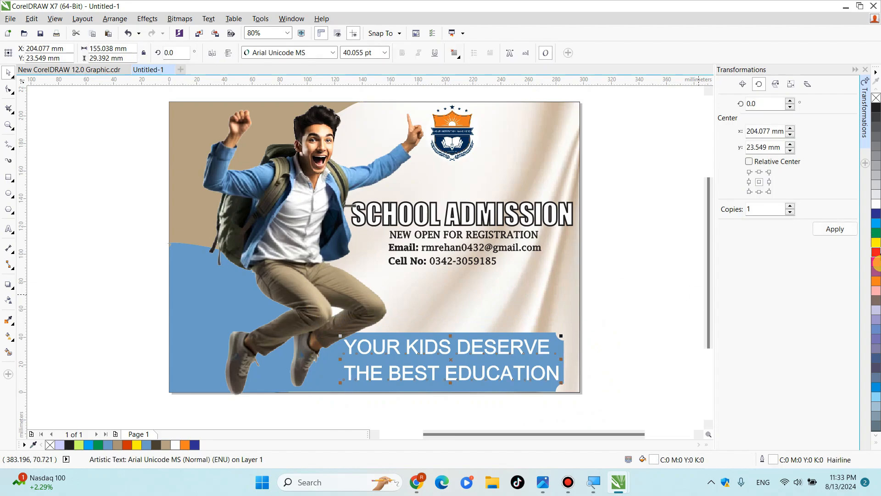
click(877, 264)
right_click(876, 206)
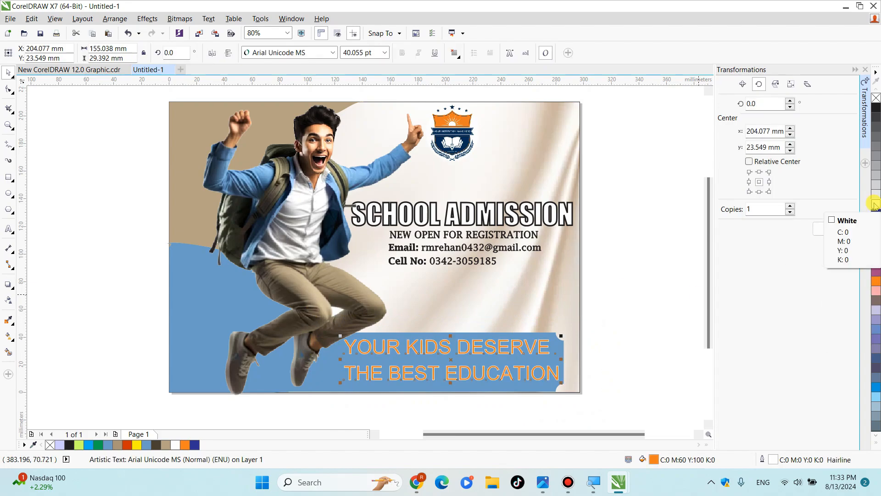
double_click(765, 460)
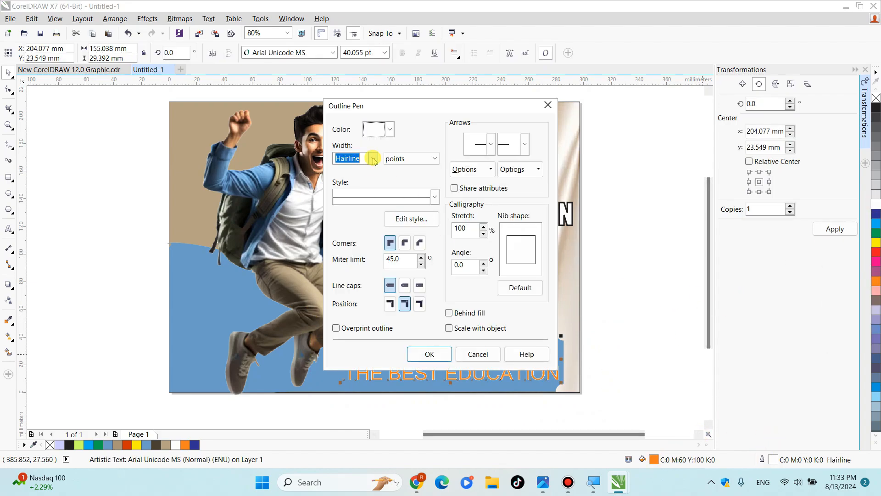
click(374, 160)
click(354, 214)
click(442, 354)
click(605, 384)
key(F4)
- Select the school crest above the SCHOOL ADMISSION heading
drag(573, 295, 318, 175)
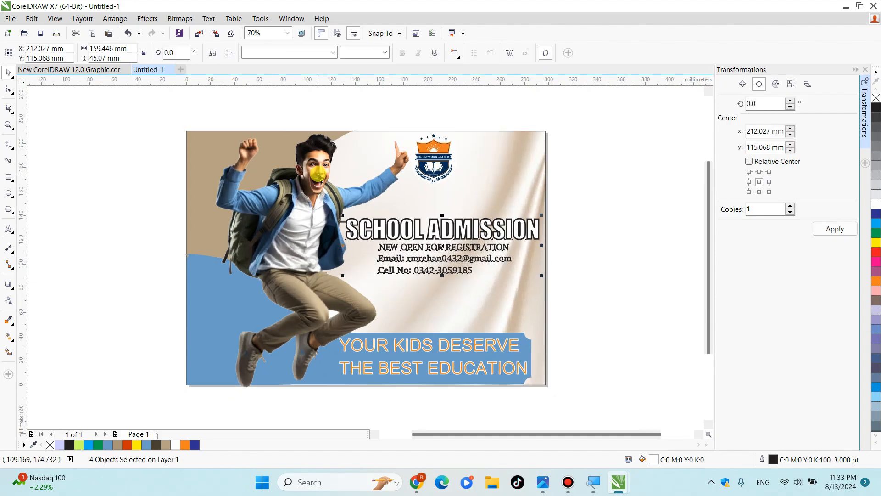
click(613, 327)
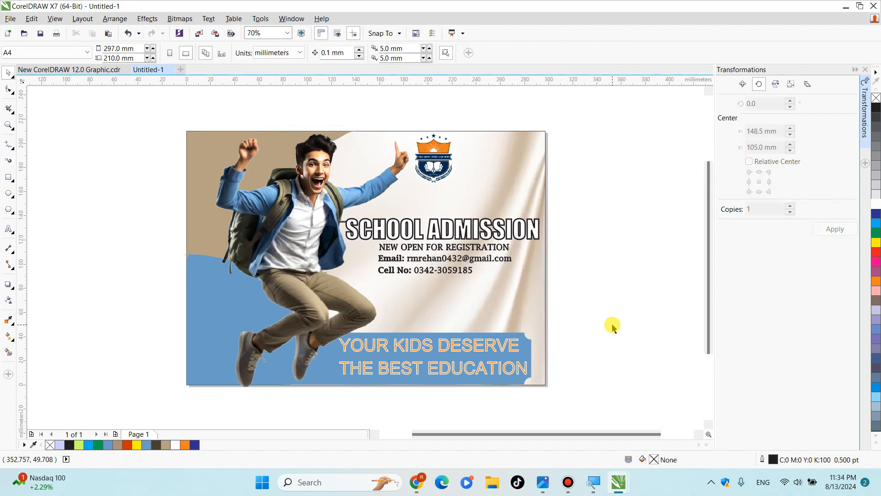
click(447, 179)
drag(597, 210, 383, 112)
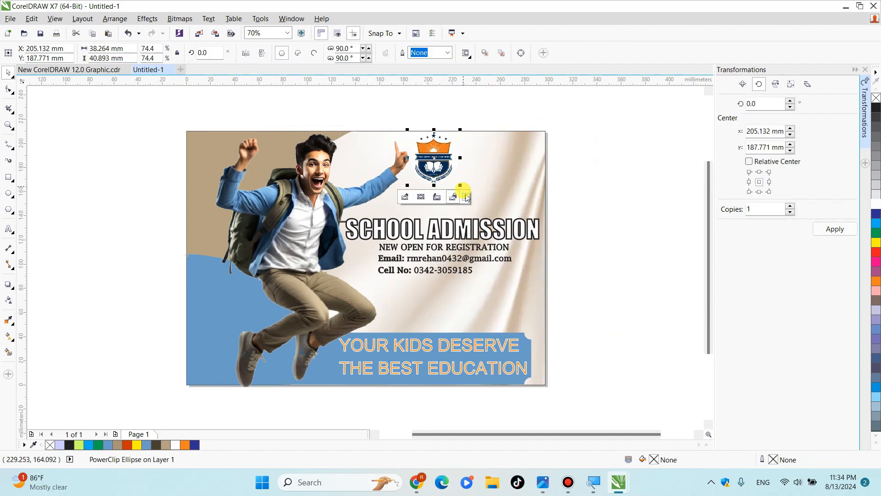